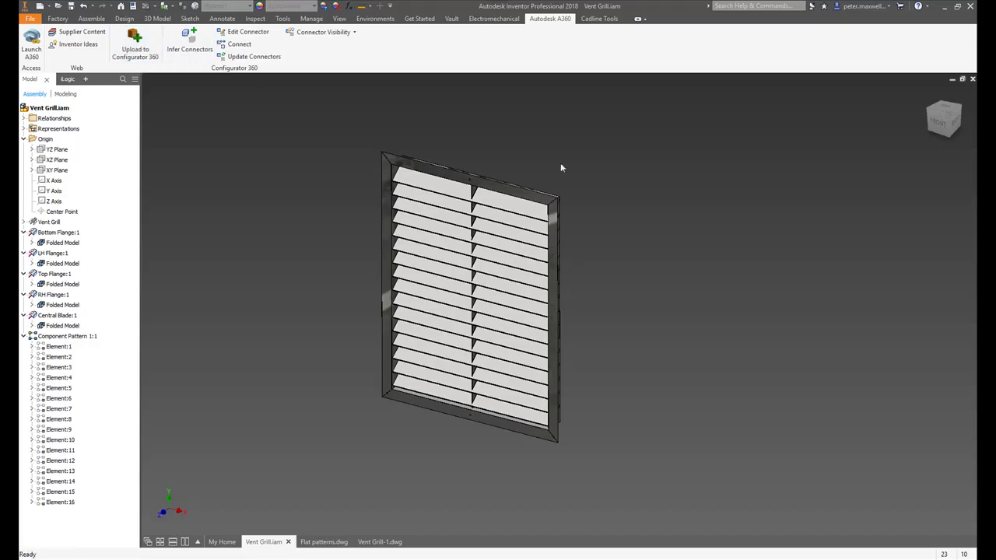
Open the parameters table of the vent grill assembly.
scroll(583, 274, down, 4)
shift+middle_drag(584, 272, 517, 223)
scroll(538, 273, up, 5)
scroll(739, 316, down, 5)
scroll(739, 318, up, 5)
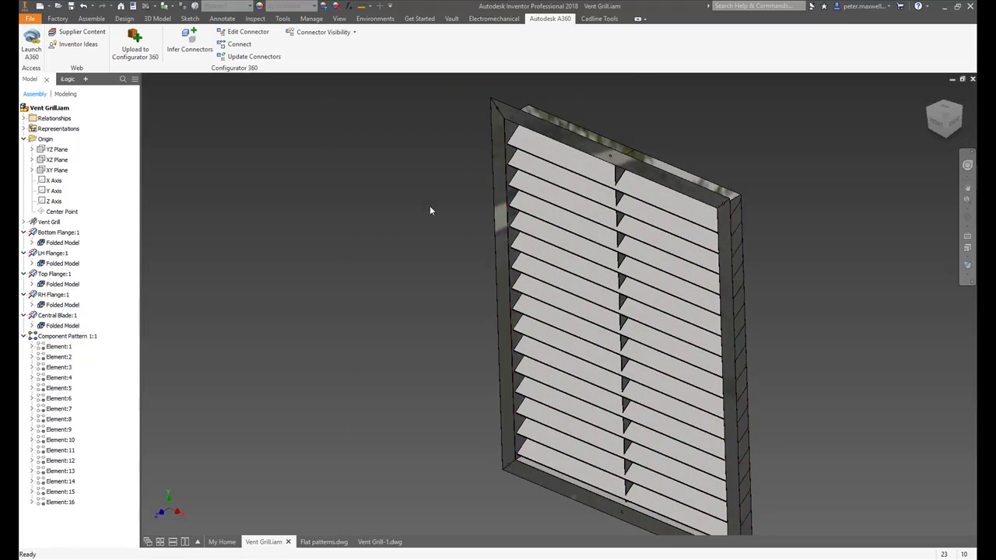
click(348, 7)
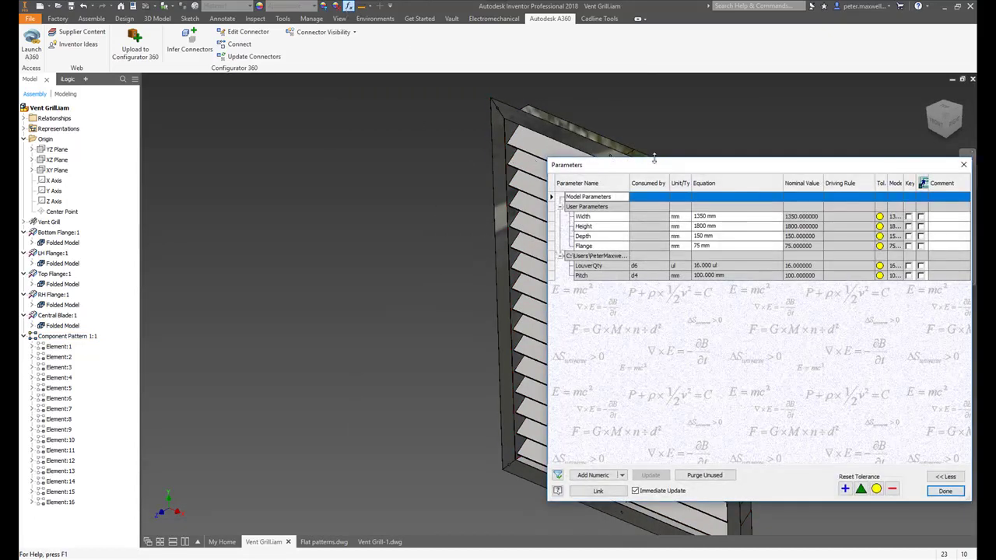
Try the Height user parameter at 1000 mm and at 2500 mm to test how the louvres adapt.
click(734, 226)
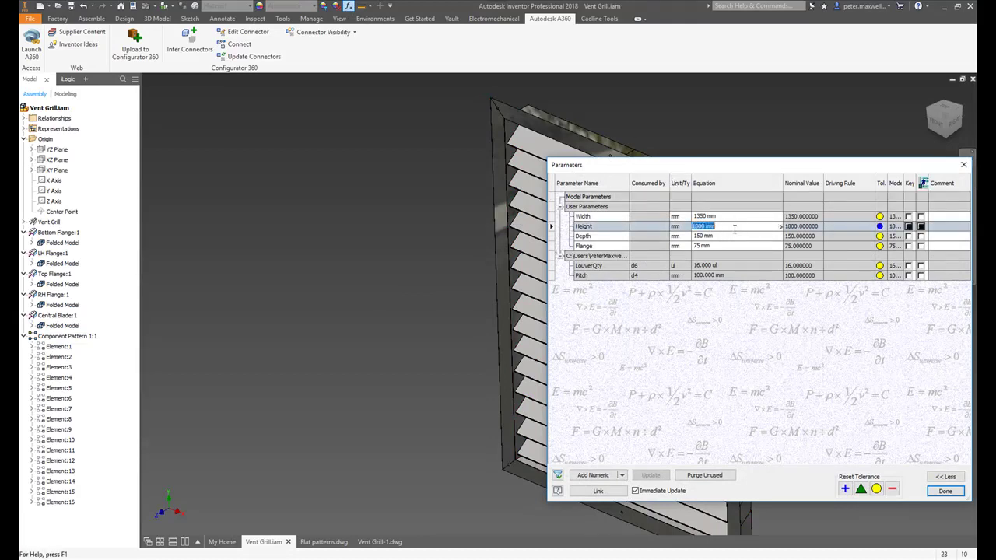
text(100)
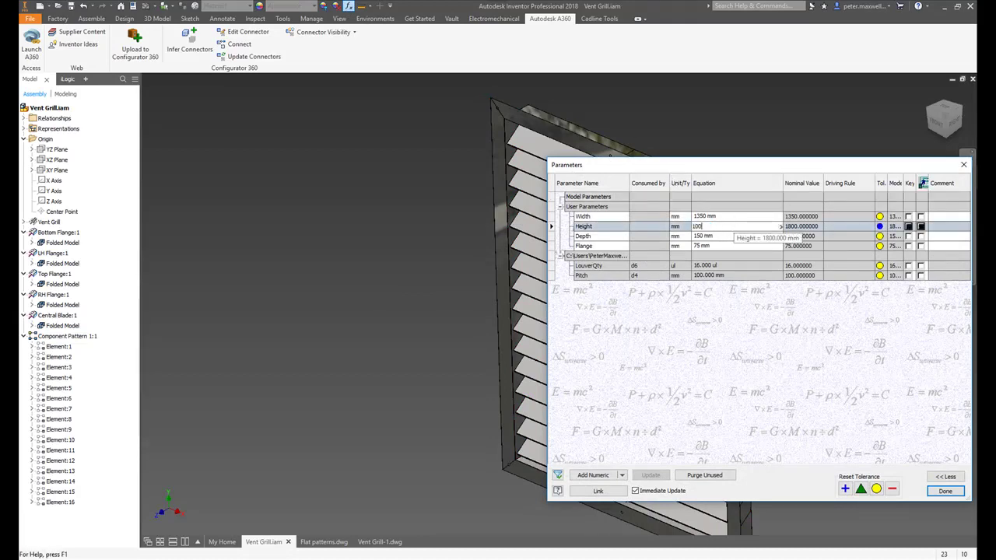
text(0)
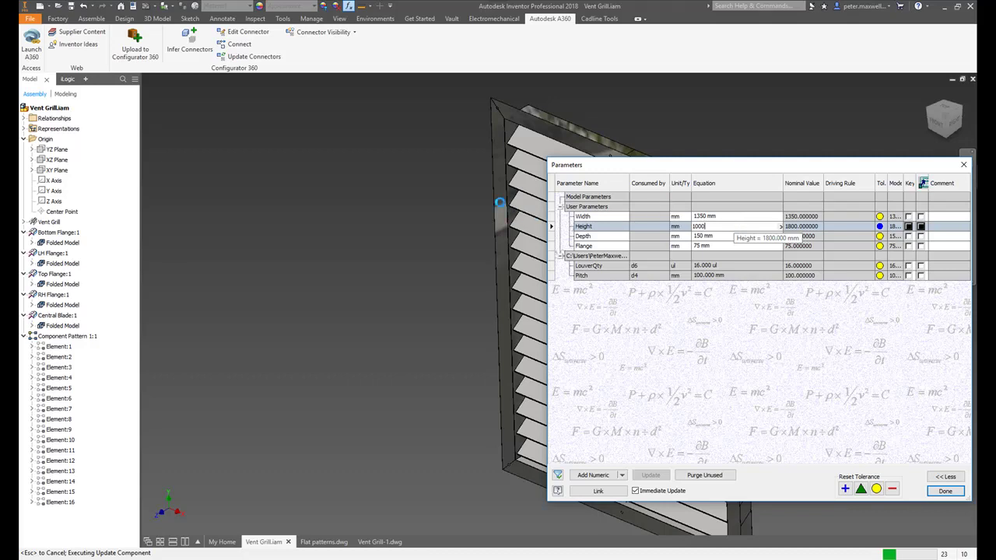
middle_drag(476, 260, 300, 218)
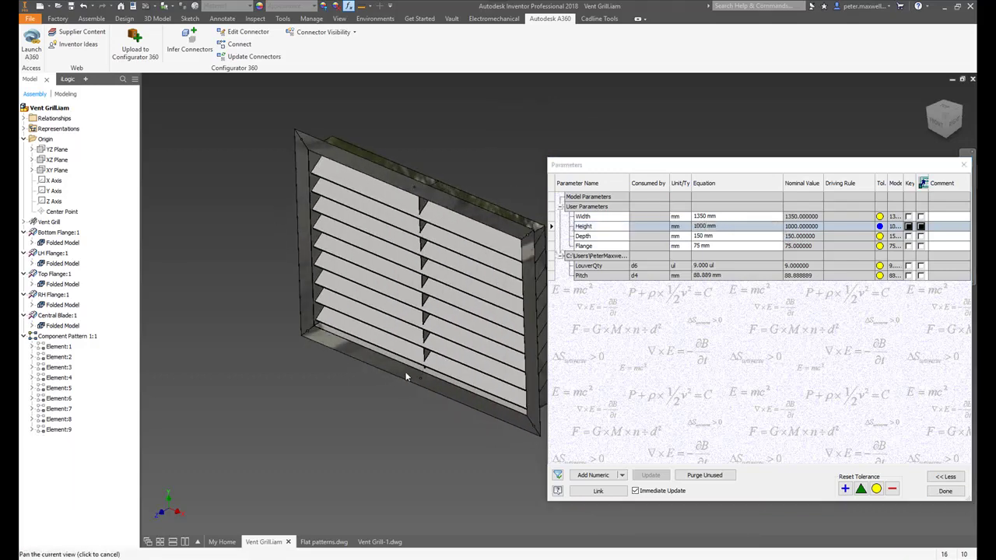
click(743, 227)
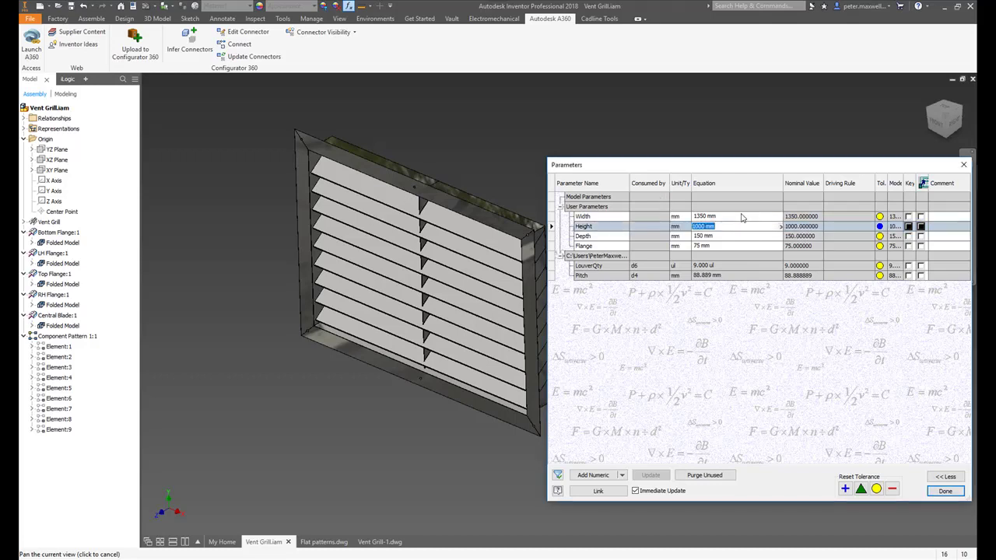
text(2500)
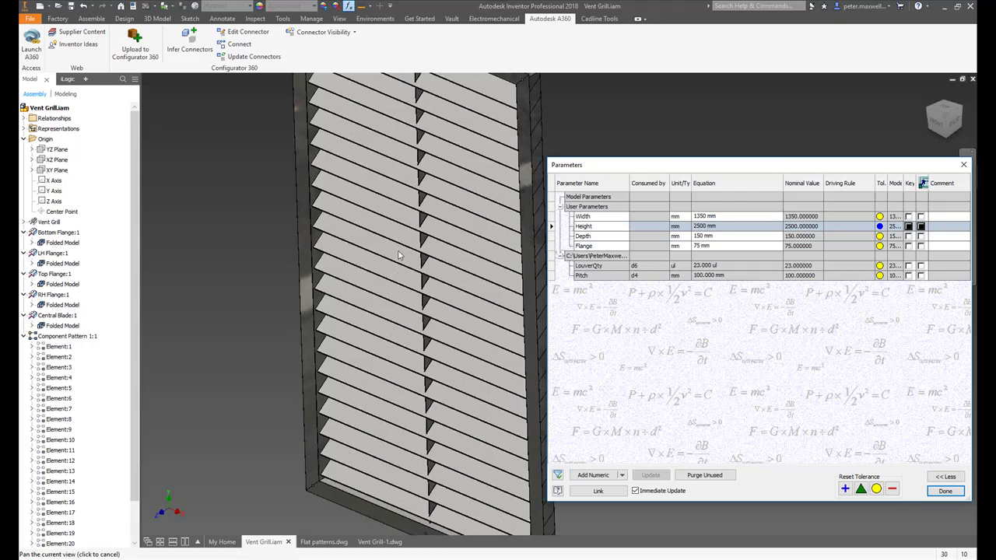
Set the Height user parameter to 1500 mm.
click(741, 225)
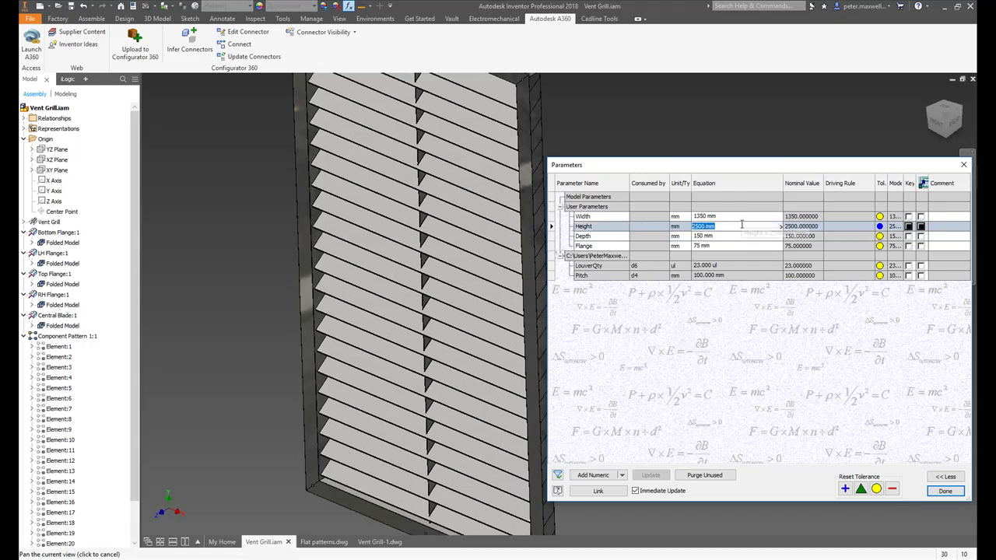
text(2)
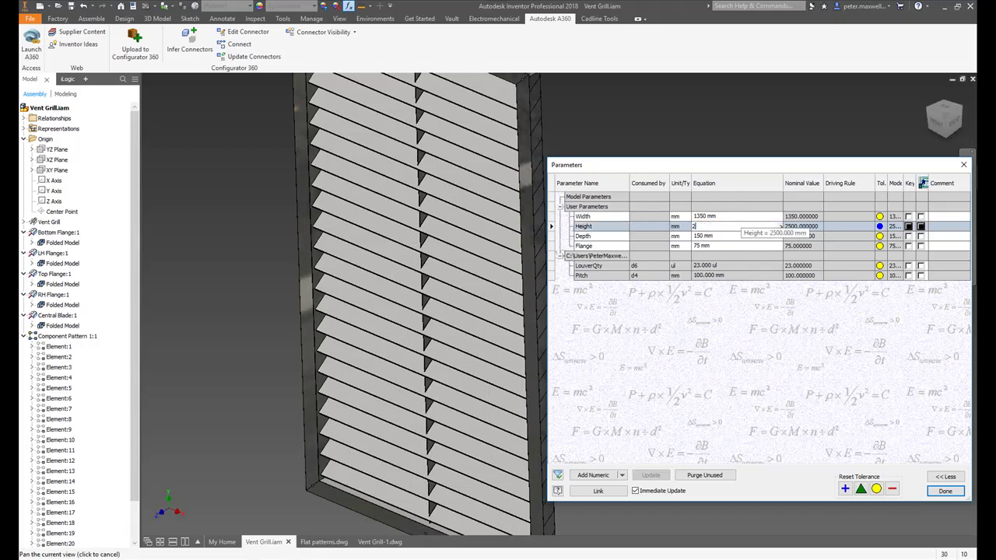
key(BackSpace)
text(1500)
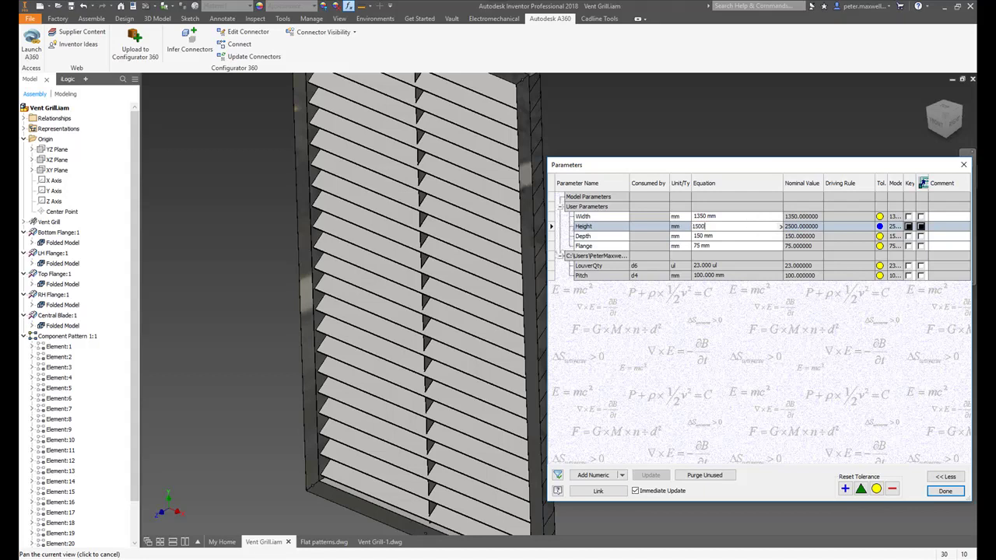
Set the Width user parameter to 1200 mm and close the parameters table.
click(726, 217)
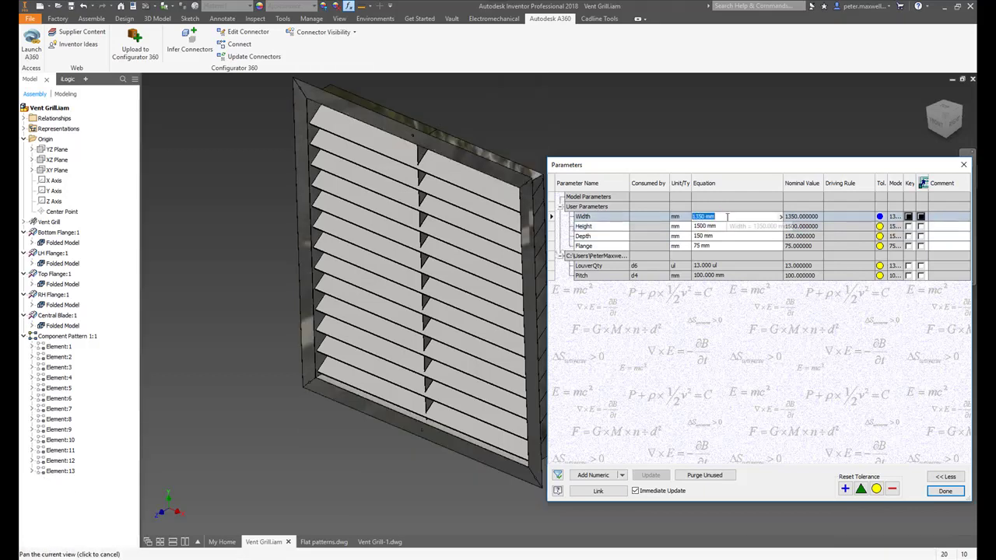
text(1200)
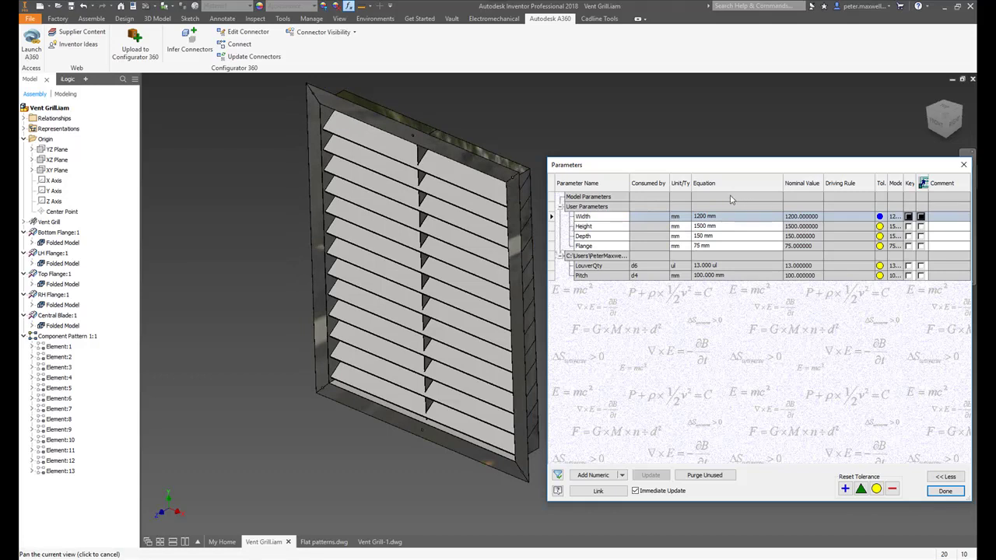
click(964, 166)
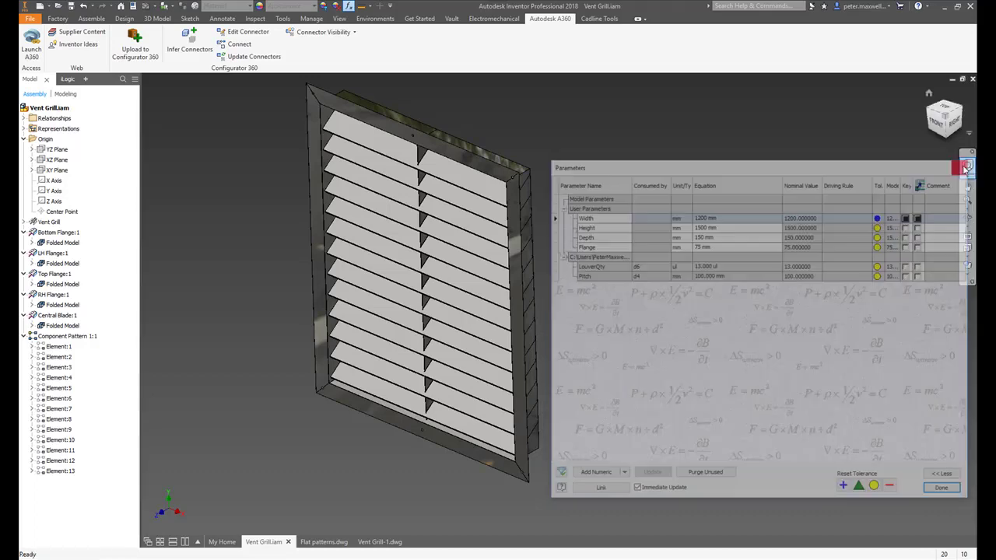
Check the top/bottom panel's overall length dimension in the Flat patterns drawing.
click(317, 543)
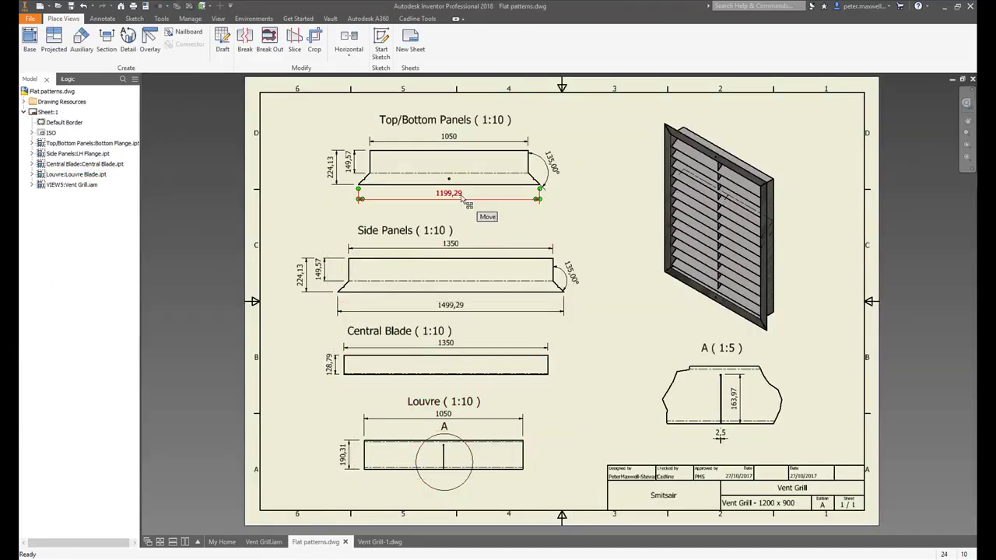
key(ctrl)
key(ctrl)
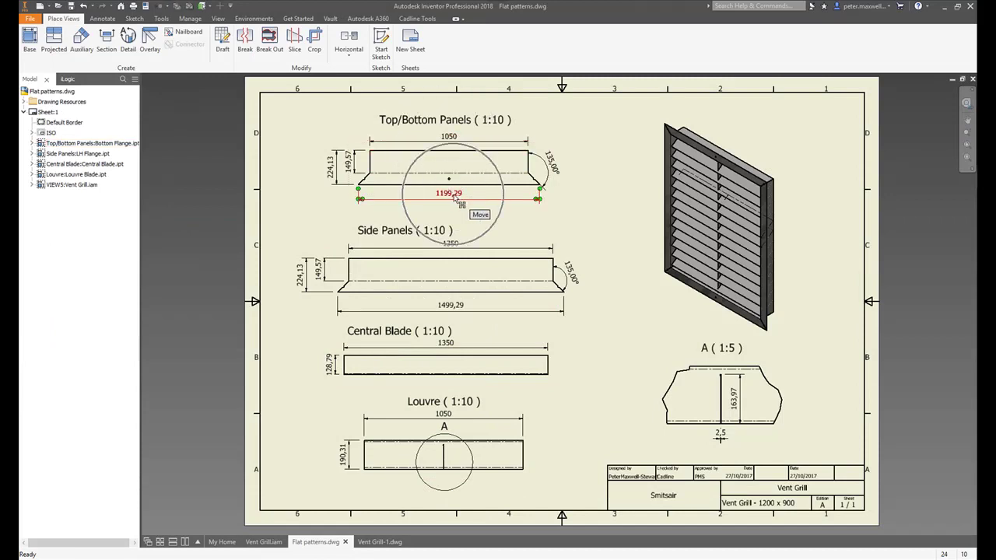
key(ctrl)
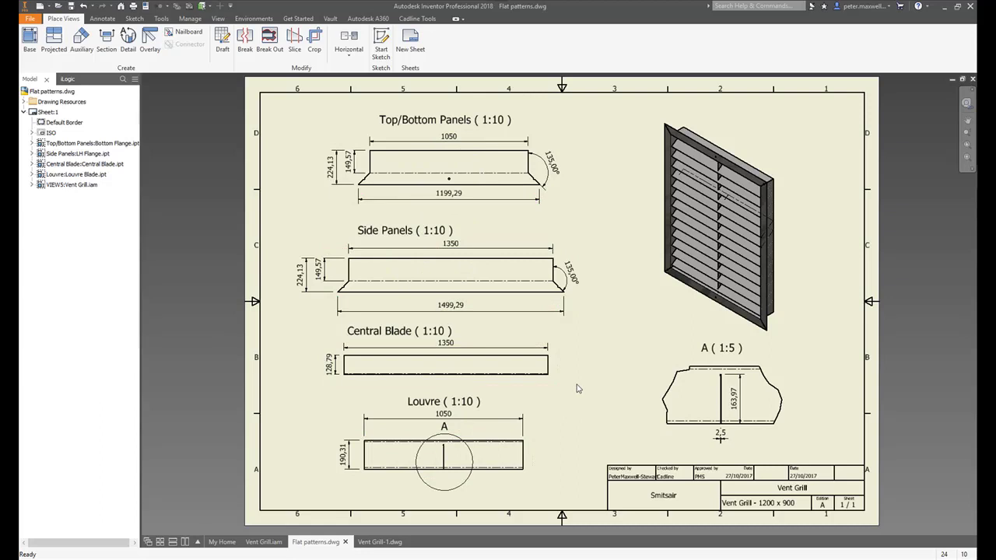
Examine the dimensioned views and parts list in the Vent Grill-1 drawing, comparing it with the Flat patterns drawing.
click(375, 543)
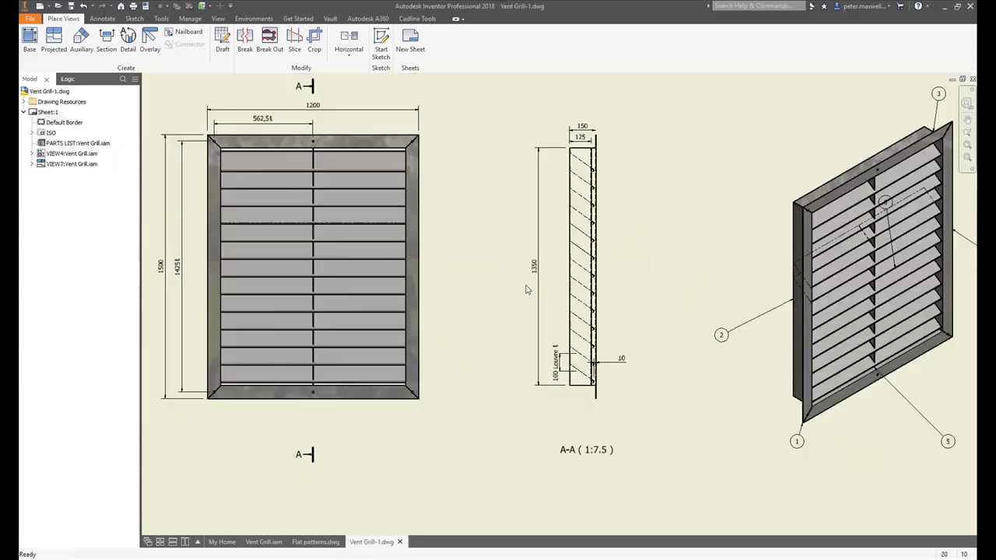
middle_drag(296, 207, 375, 204)
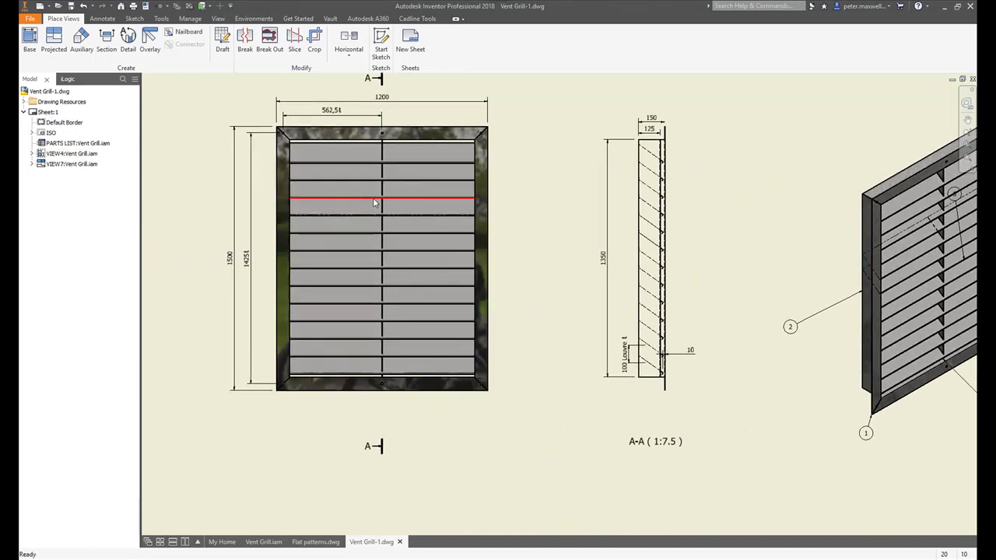
click(315, 541)
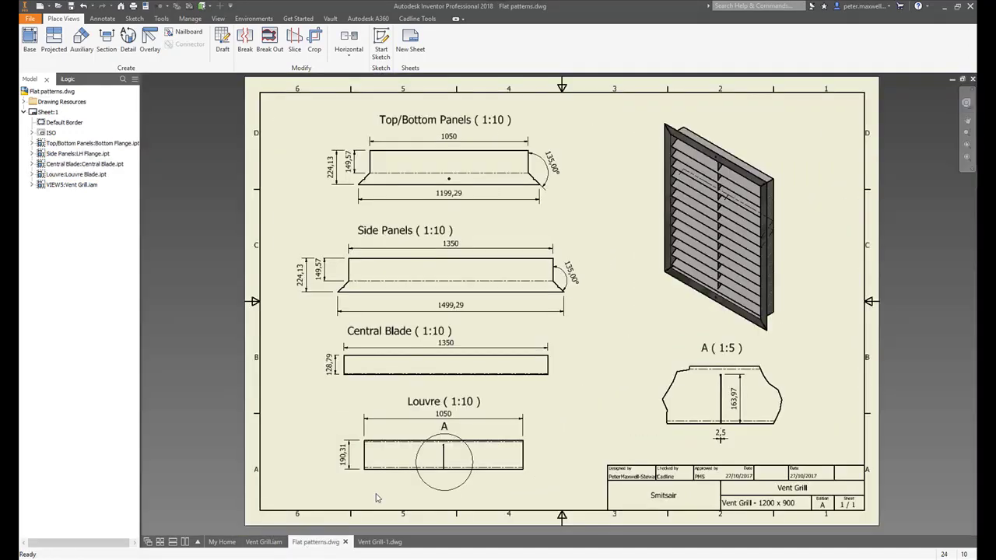
click(379, 542)
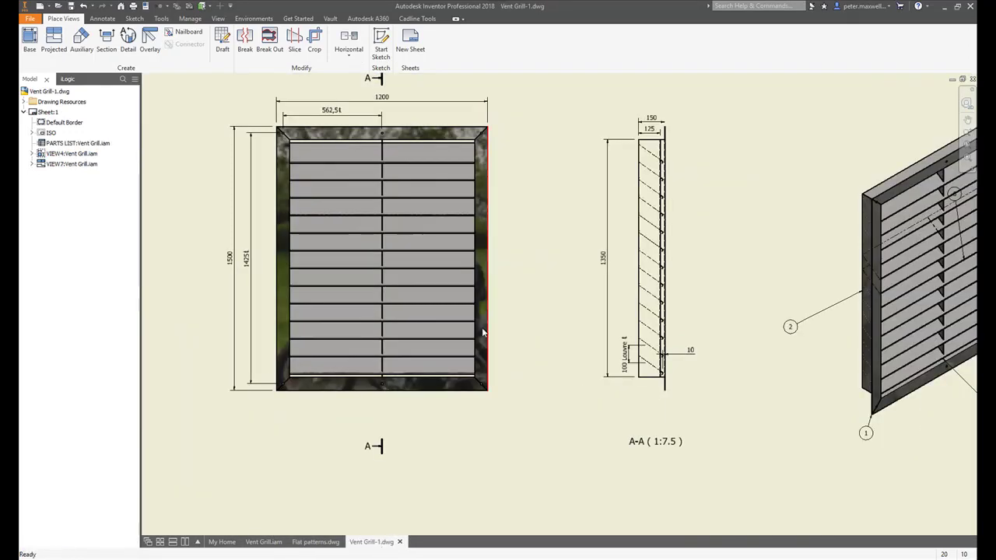
scroll(557, 297, down, 3)
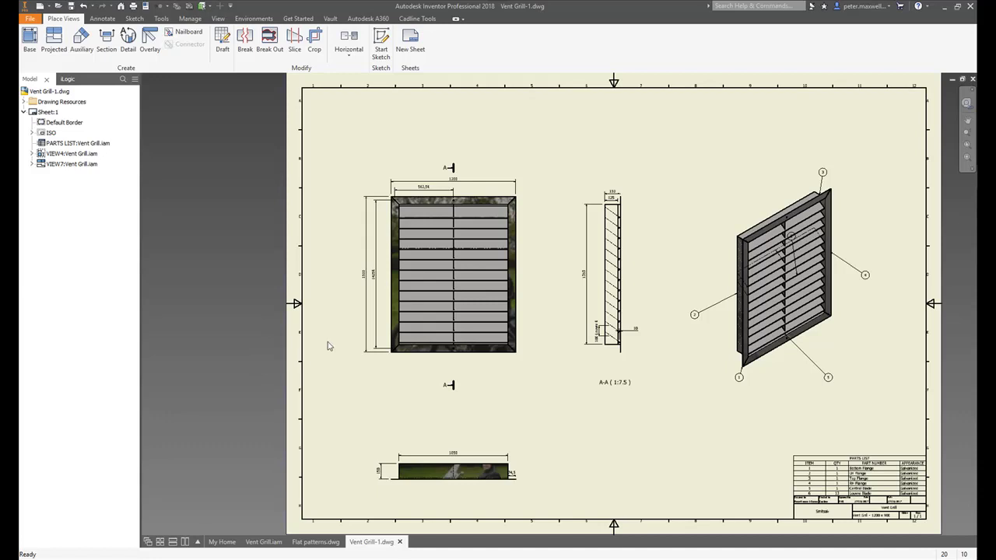
Start uploading the Vent Grill assembly to Configurator 360, saving the assembly and its dependent files.
click(262, 543)
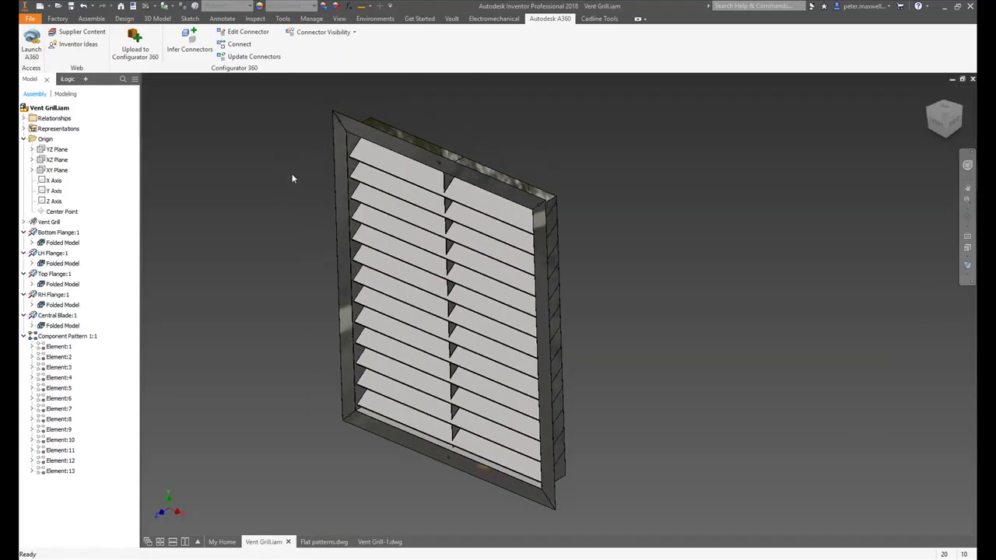
click(557, 28)
click(129, 59)
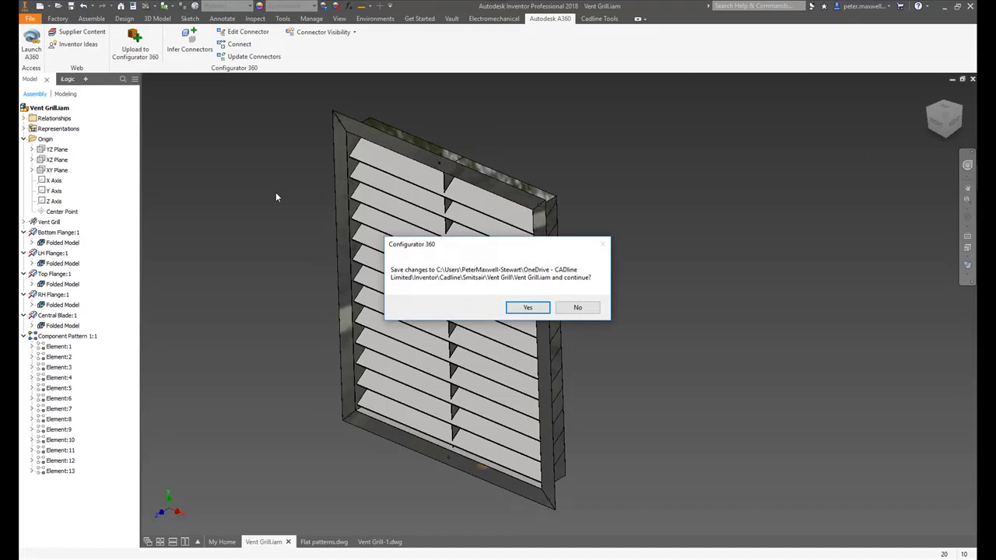
click(528, 308)
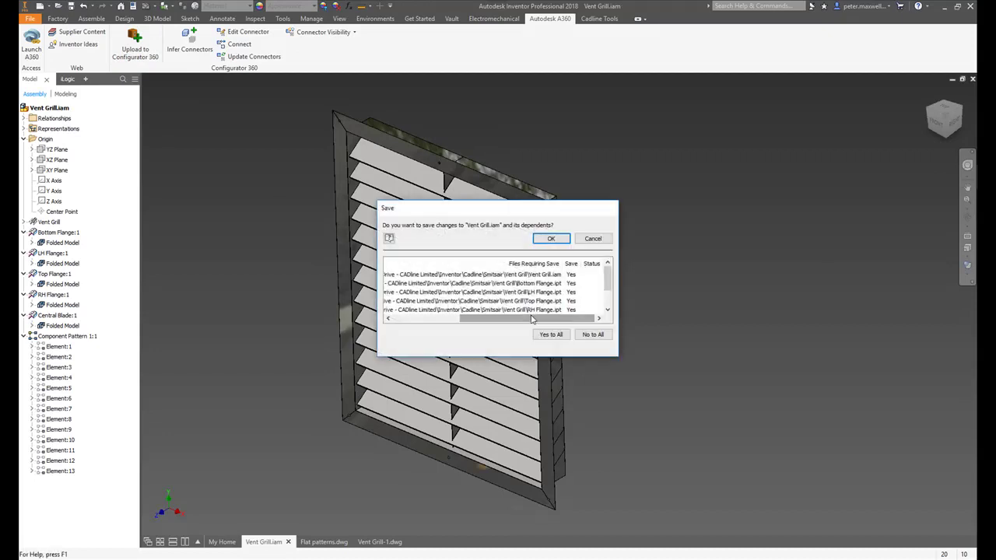
click(537, 238)
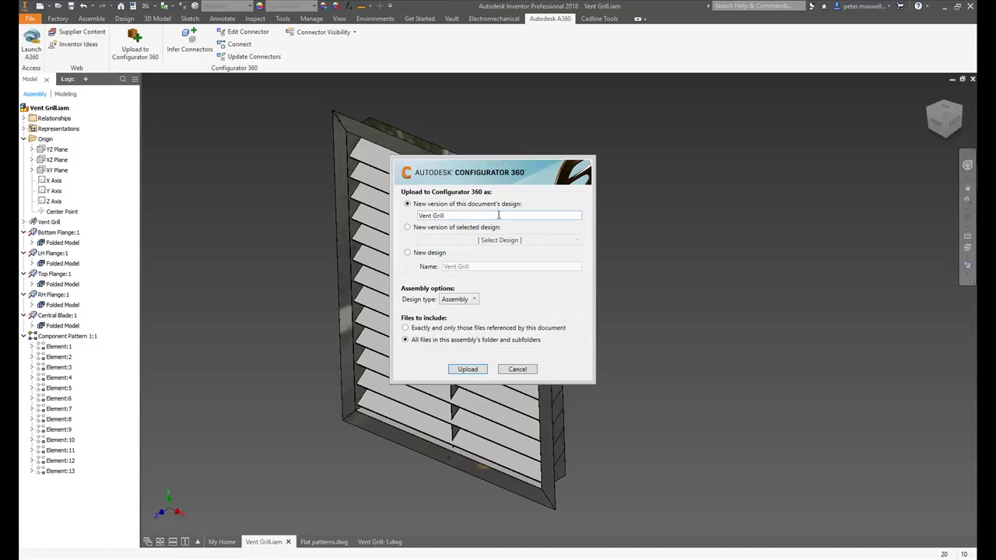
Review the upload's design name, design type choices and file inclusion options, and leave the upload dialog without uploading.
click(499, 215)
click(472, 300)
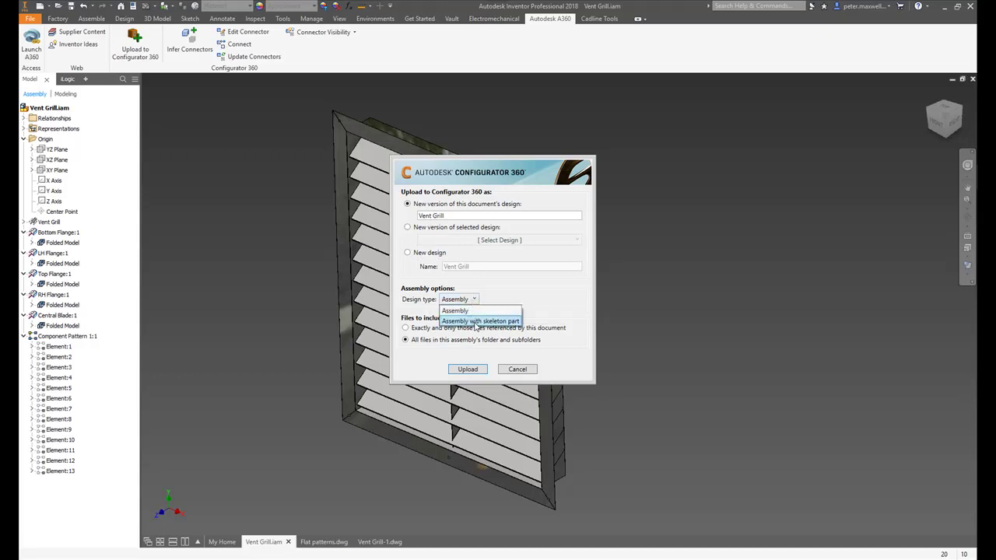
click(495, 286)
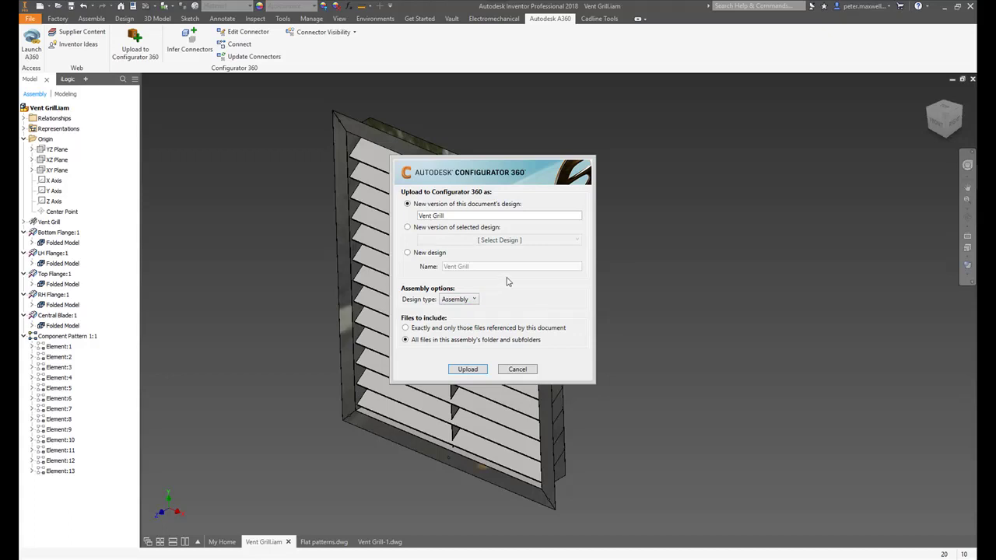
click(474, 340)
click(469, 371)
click(526, 371)
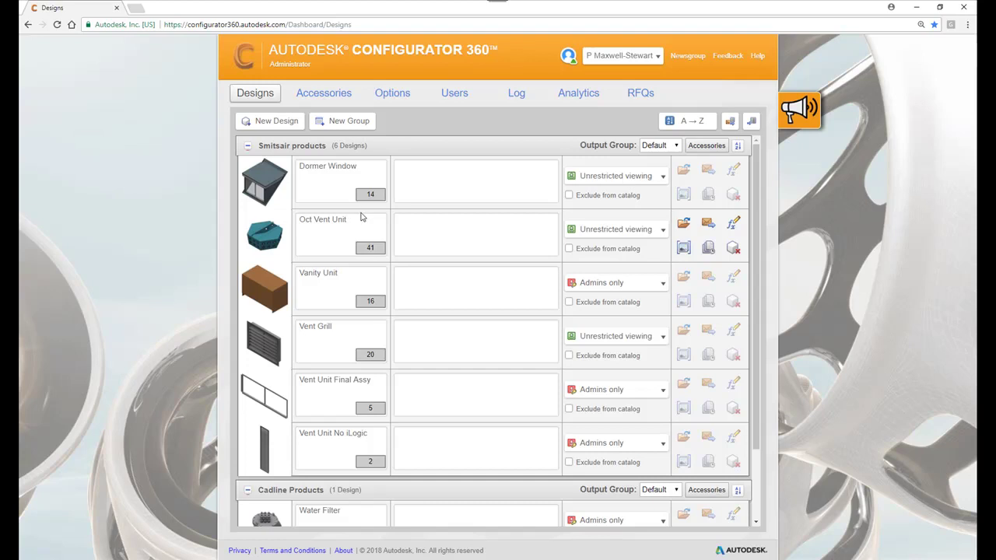
In the Configurator 360 dashboard, open the Vent Grill design's parameters and review their display names and minimum and maximum limits.
click(269, 345)
scroll(308, 245, down, 3)
scroll(362, 284, up, 3)
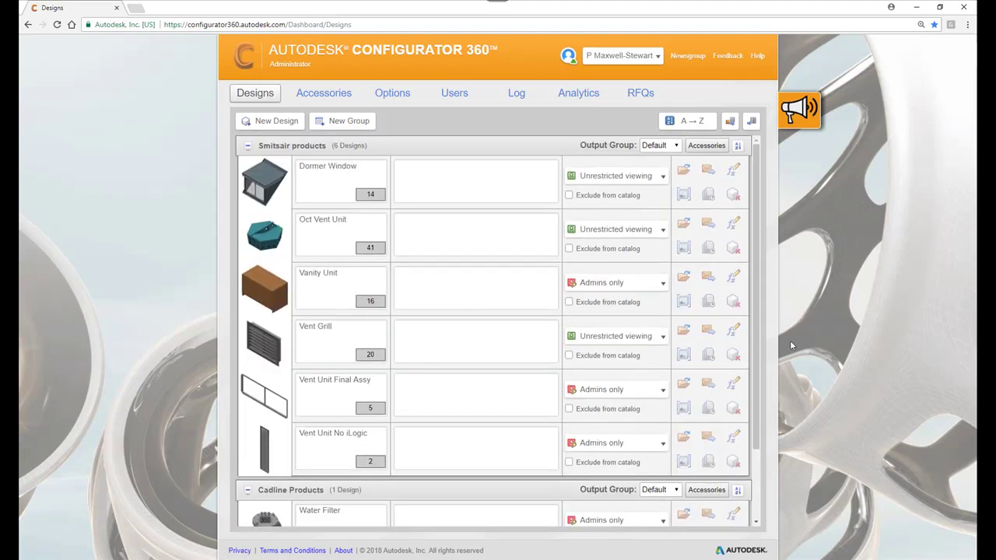
click(736, 332)
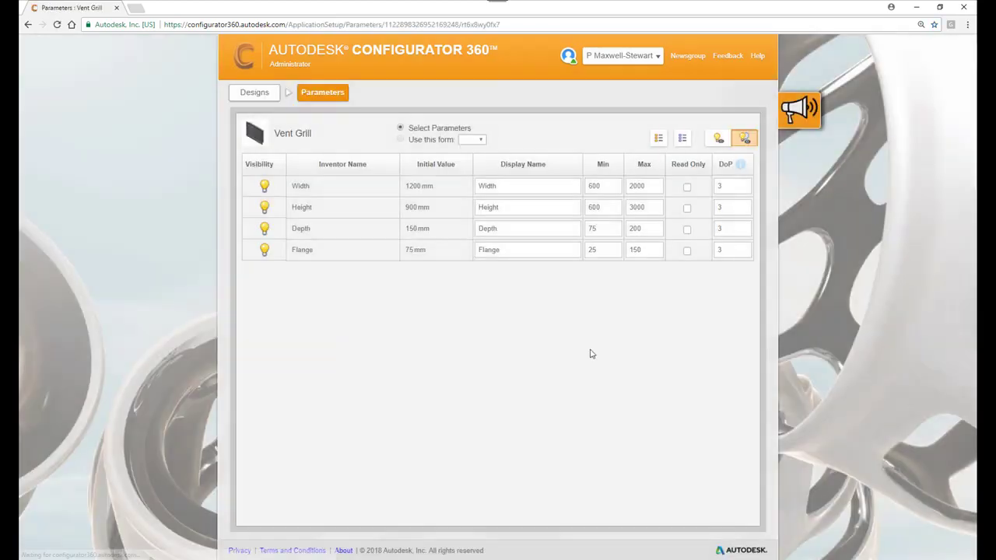
click(315, 185)
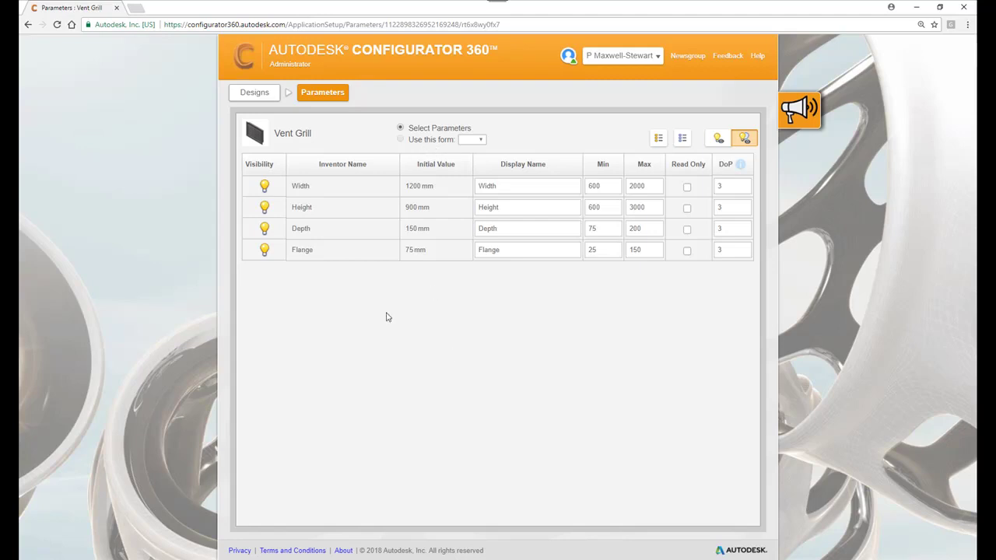
Return to the design list, open the Vent Grill in the configurator viewer and inspect its frame corner and louvres up close.
click(255, 92)
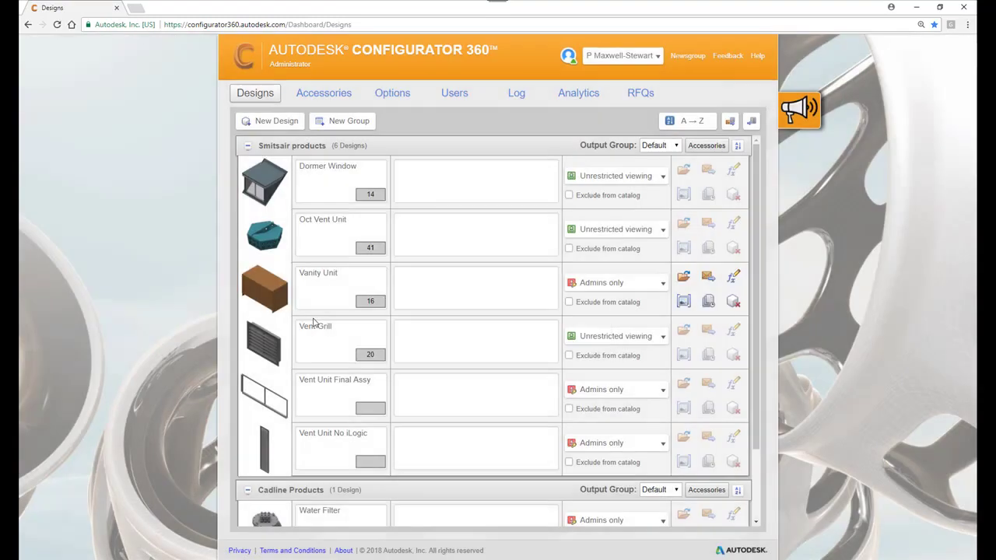
click(262, 354)
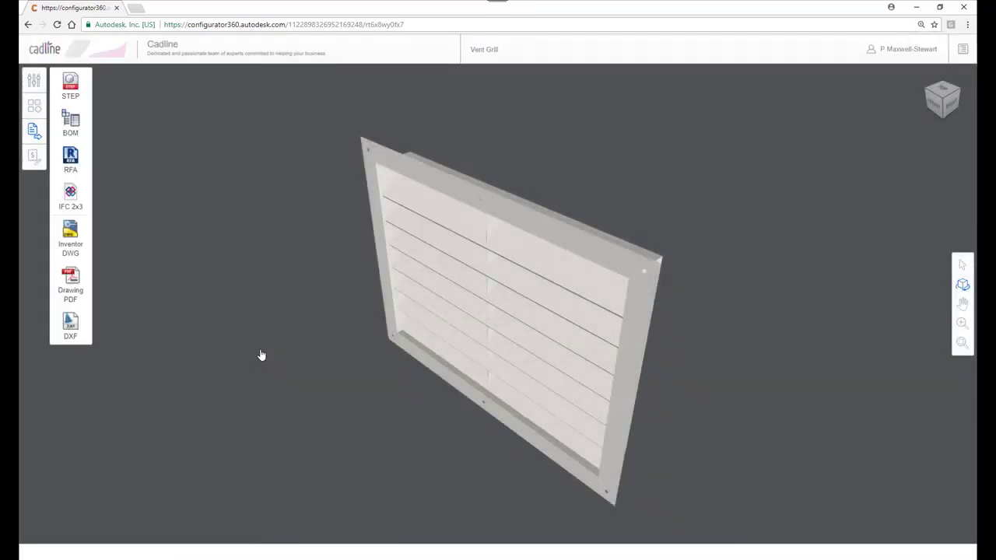
drag(606, 237, 613, 201)
scroll(614, 200, up, 5)
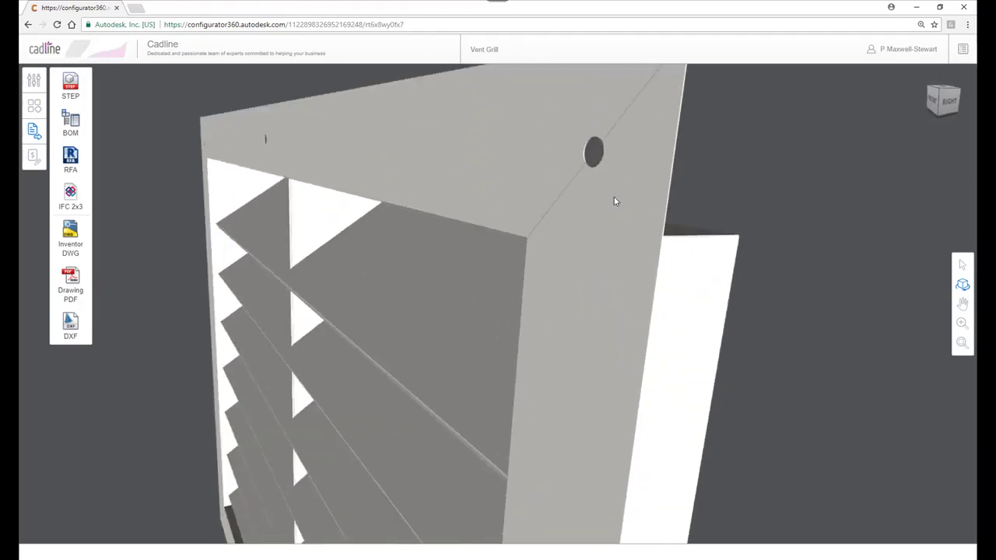
Inspect the vent grill's upper frame corner, its mitre joint, fixing hole and louvres up close, ending with the whole grill in view.
scroll(599, 205, down, 2)
scroll(571, 215, up, 2)
scroll(611, 222, up, 2)
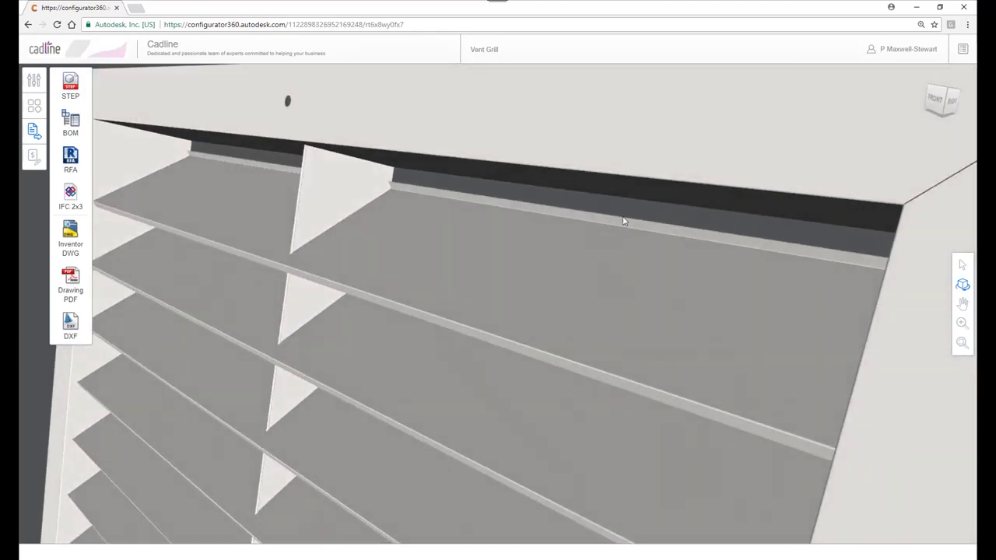
drag(778, 248, 543, 241)
scroll(542, 156, down, 2)
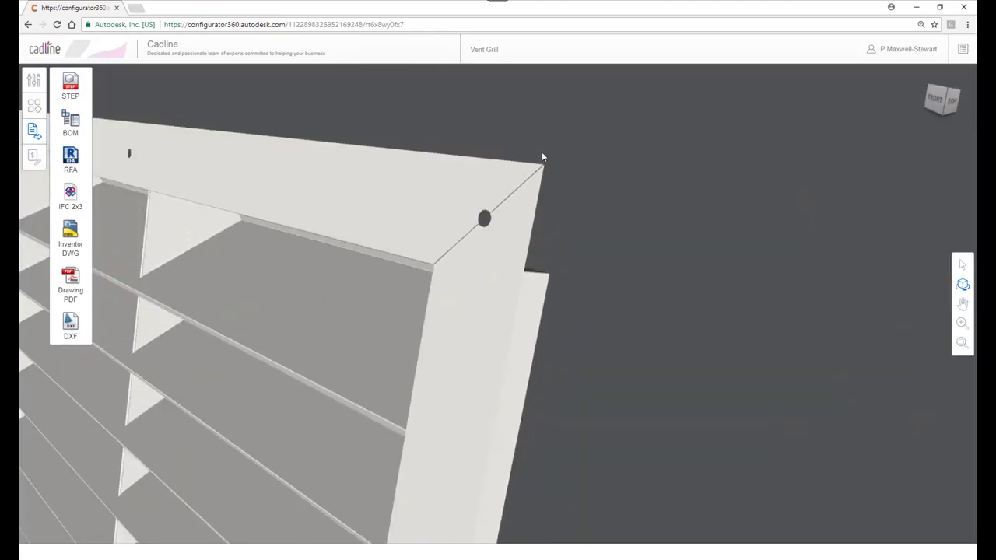
scroll(543, 152, up, 4)
scroll(545, 154, up, 3)
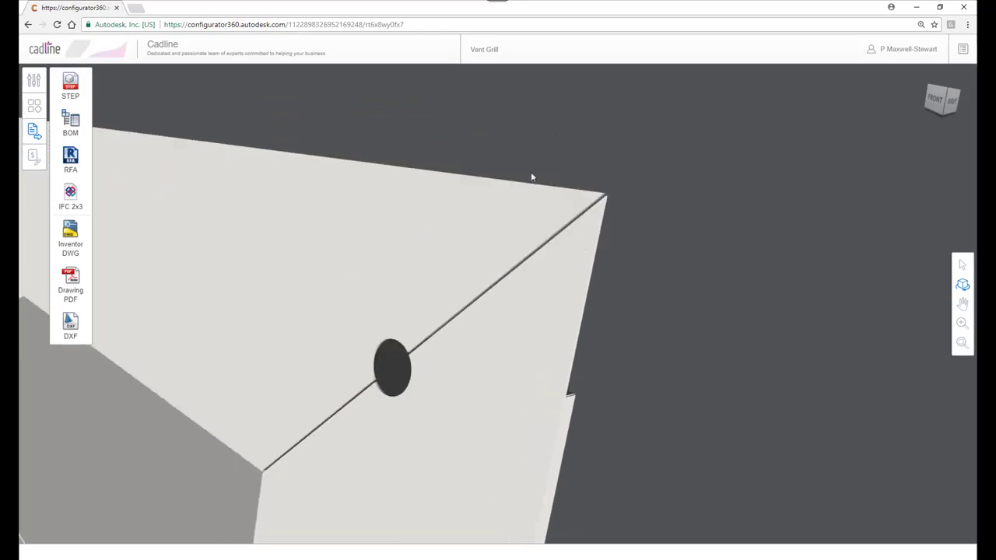
scroll(535, 184, down, 6)
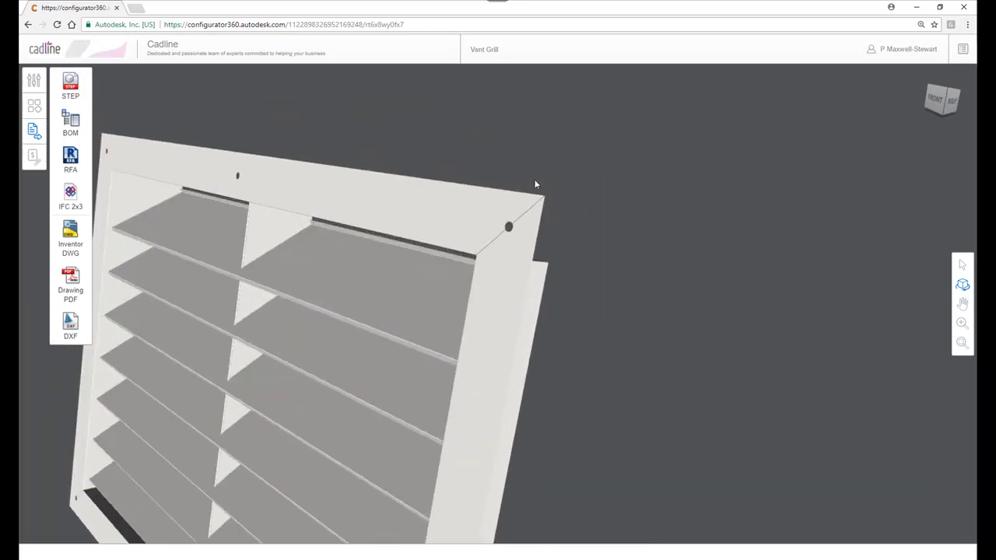
drag(460, 394, 592, 361)
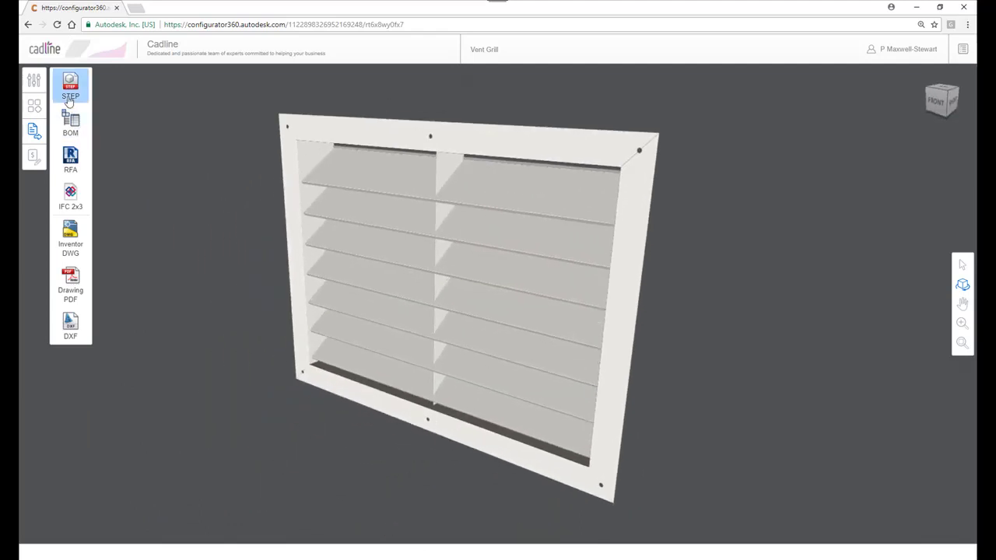
Show the Vent Grill's configurable options and set its width to 1500 mm.
click(33, 81)
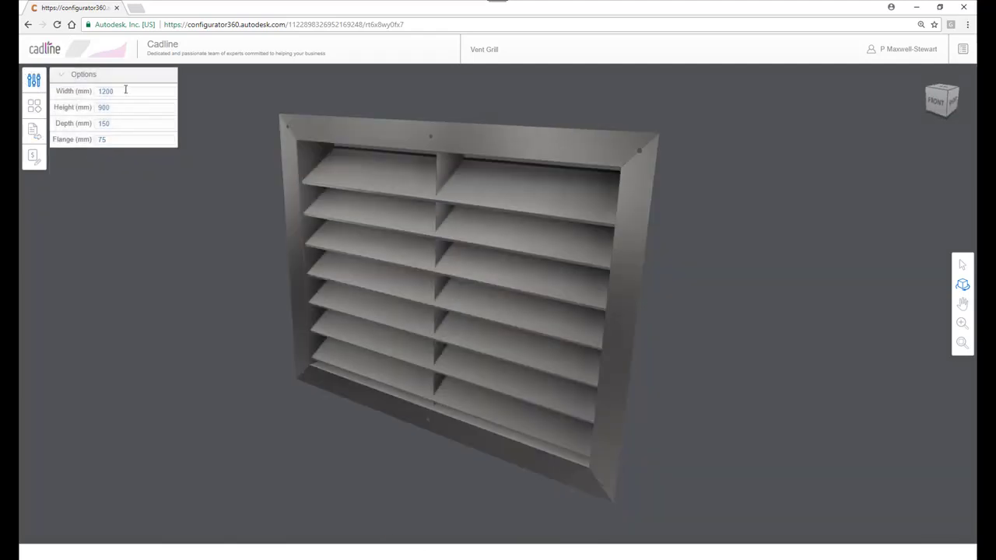
click(129, 92)
drag(130, 92, 67, 95)
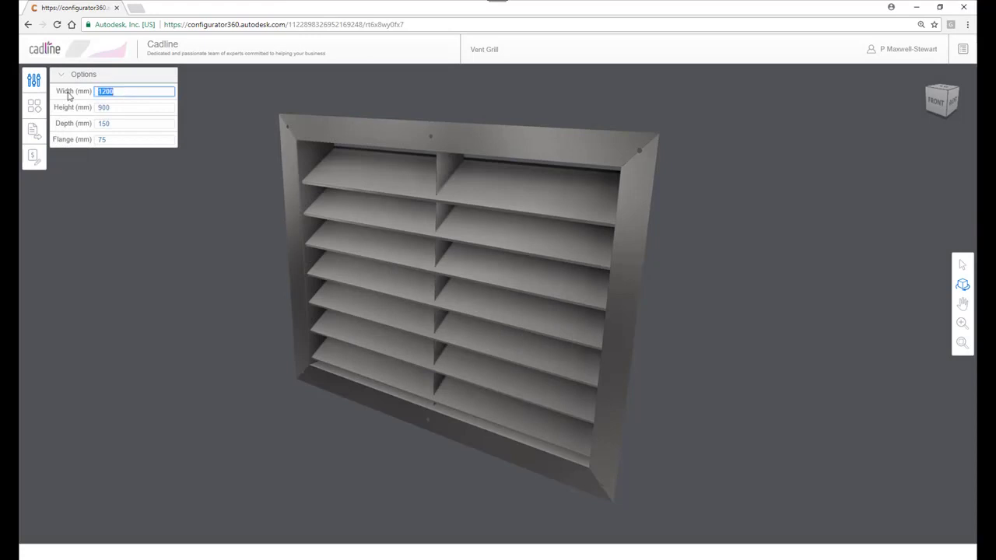
text(1500)
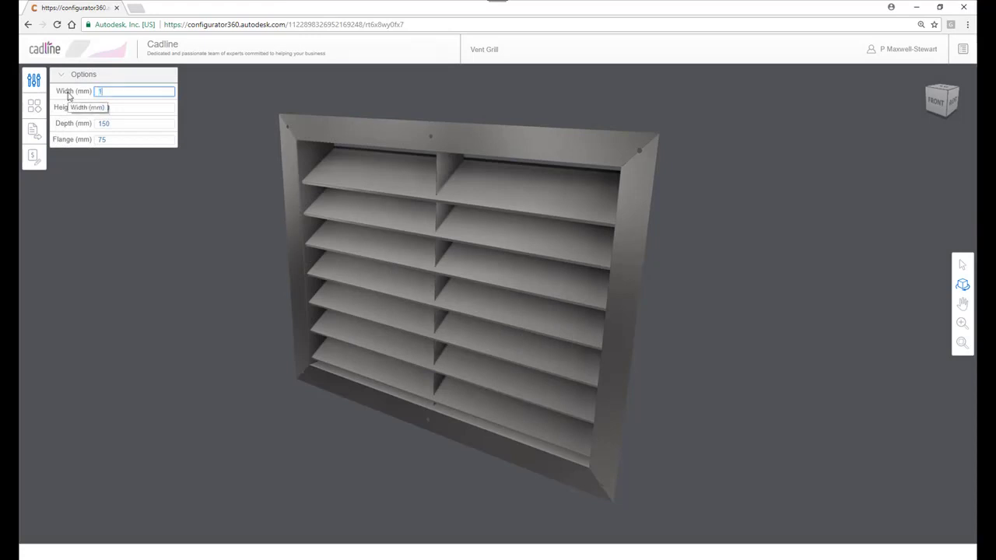
key(Return)
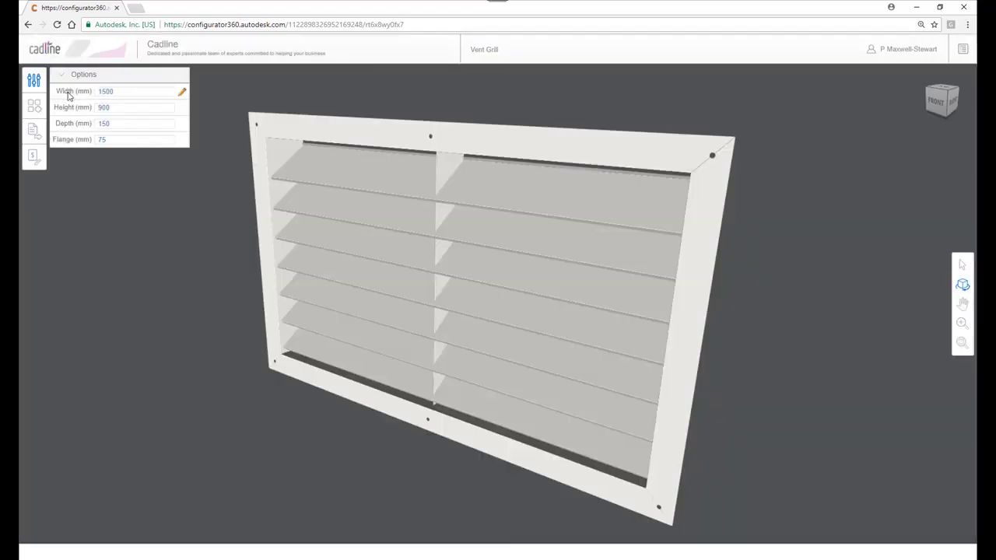
Set the vent grill's height to 1500 mm and update the model.
drag(119, 108, 21, 110)
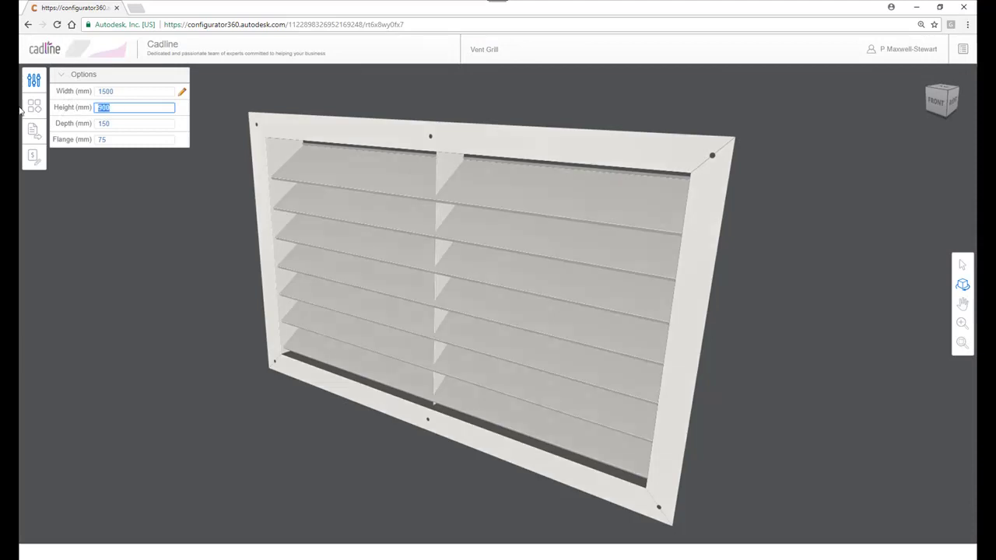
text(15)
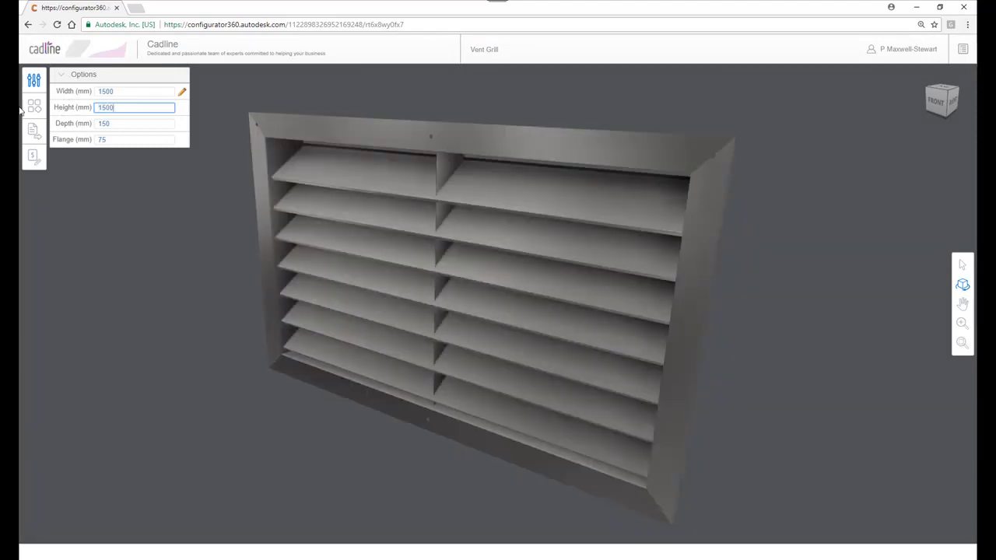
key(Return)
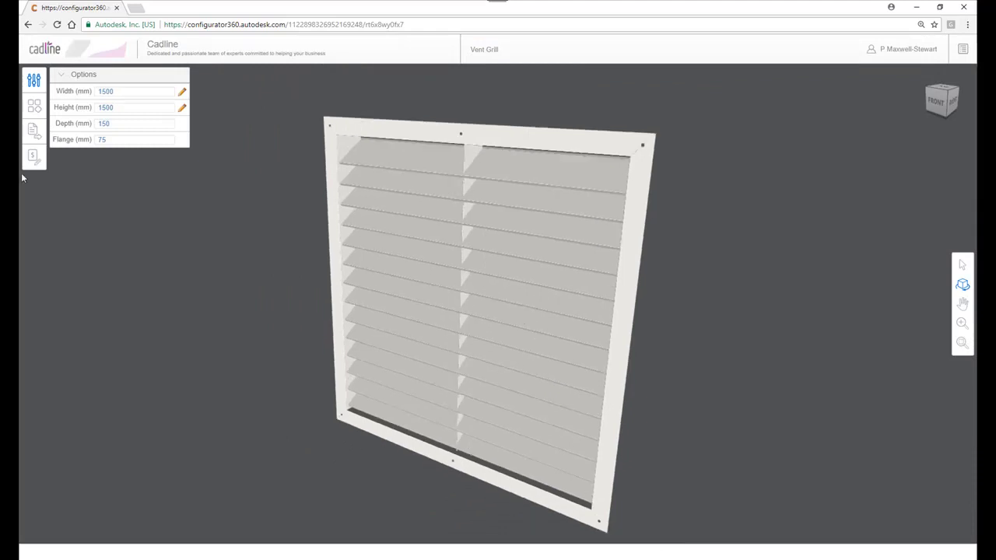
Go through the download formats offered for the configured grill and download its drawings as Drawing PDF.
click(35, 134)
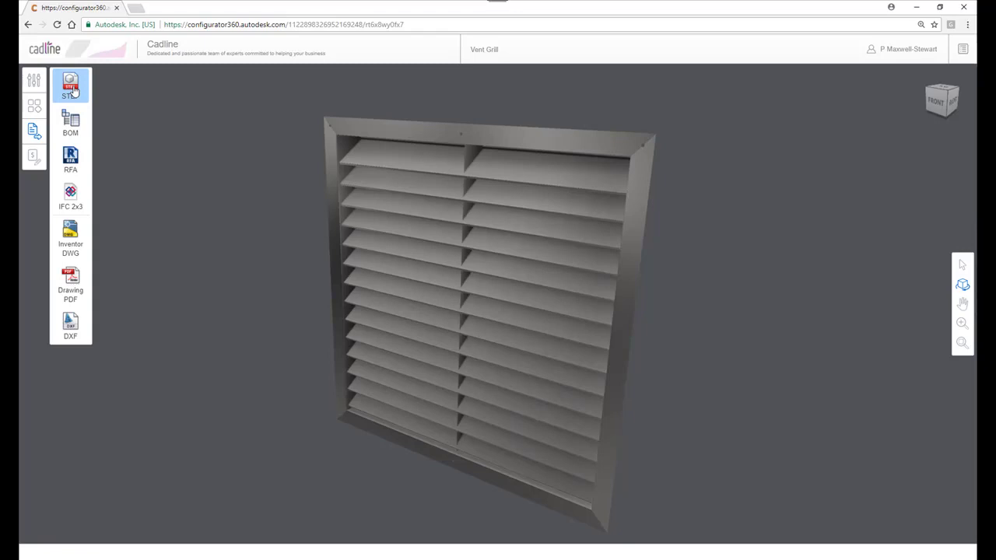
click(70, 121)
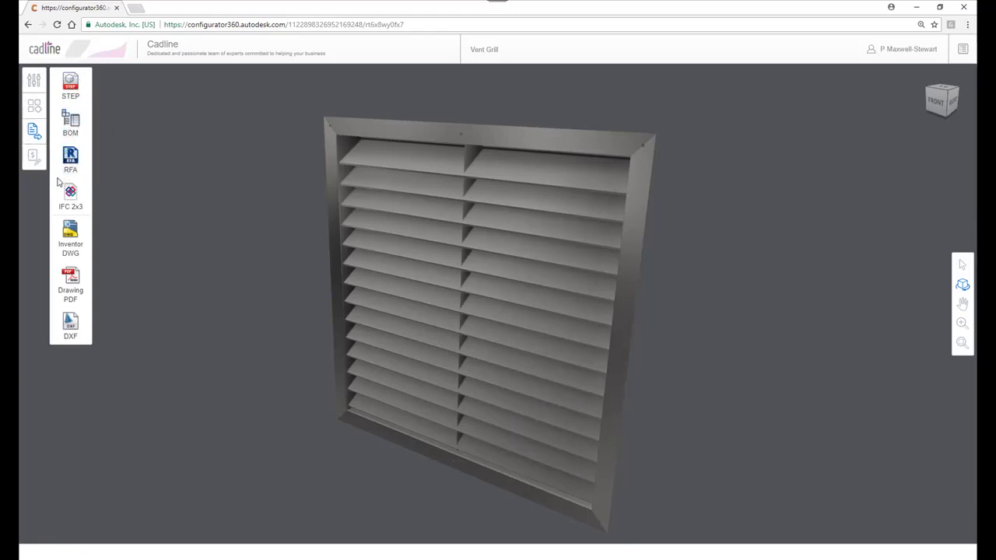
click(80, 193)
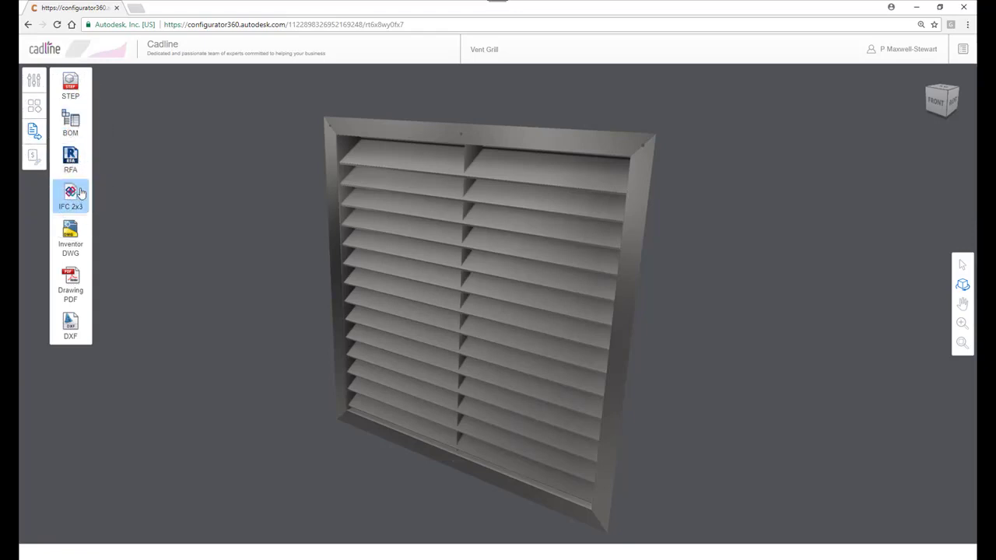
click(79, 163)
click(69, 235)
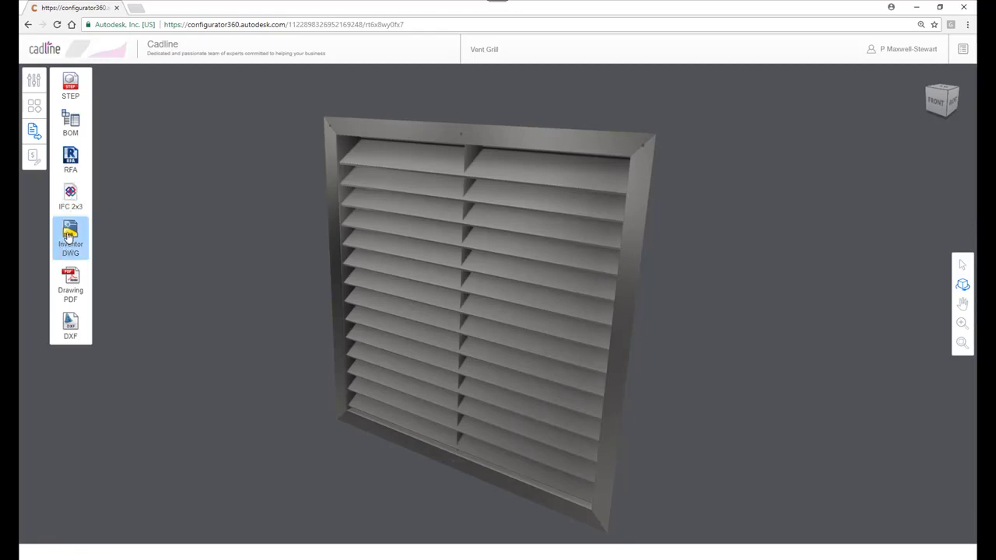
click(74, 281)
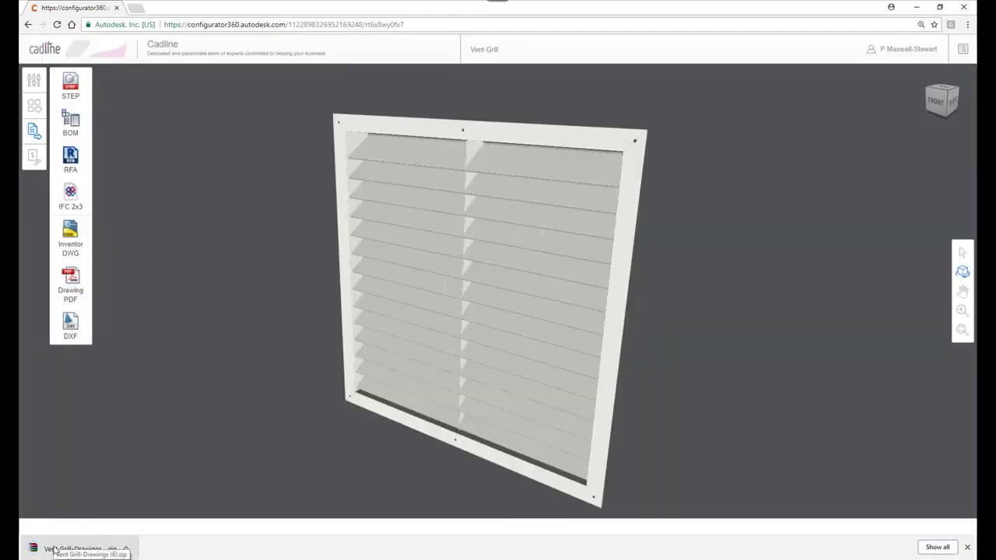
Open the downloaded Vent Grill drawings archive, dismiss the WinRAR licence reminder and view Flat patterns.dwg.pdf.
click(77, 542)
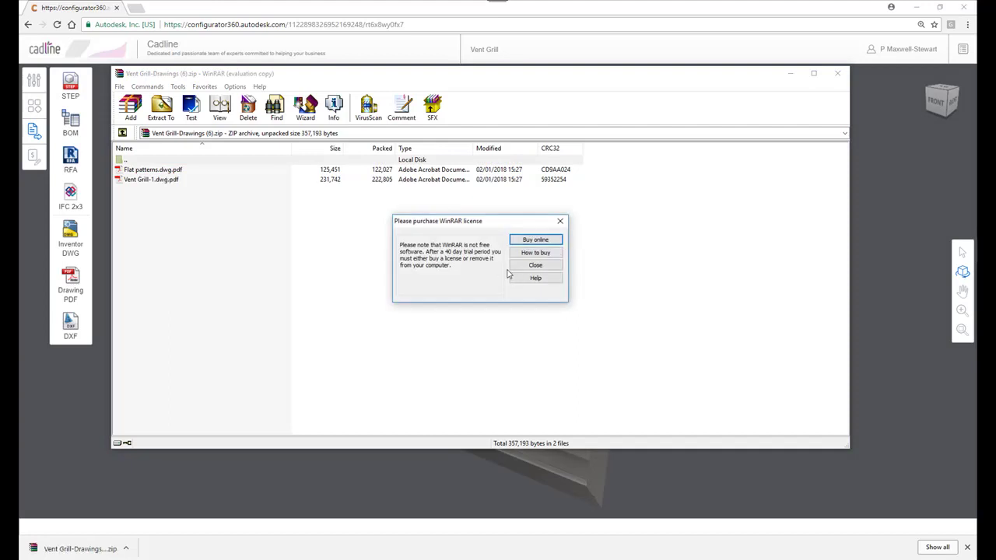
click(523, 265)
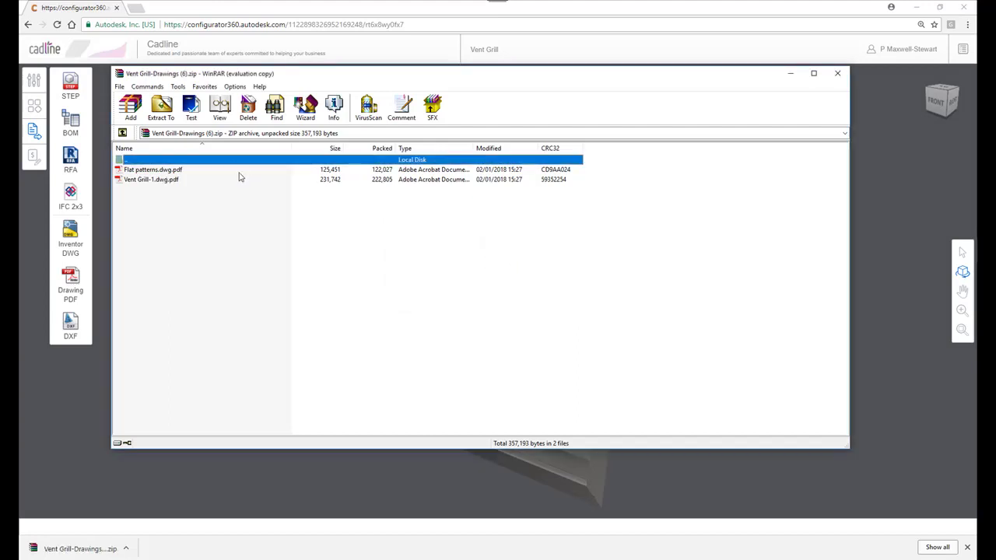
click(174, 169)
double_click(175, 171)
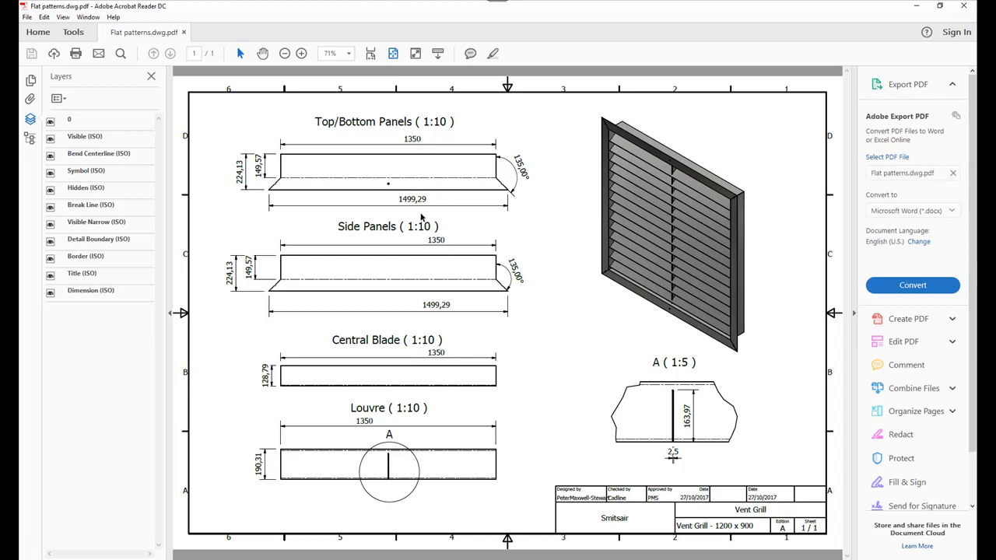
View Vent Grill-1.dwg.pdf from the same archive, and close both drawings and the archive to return to the configurator.
click(917, 7)
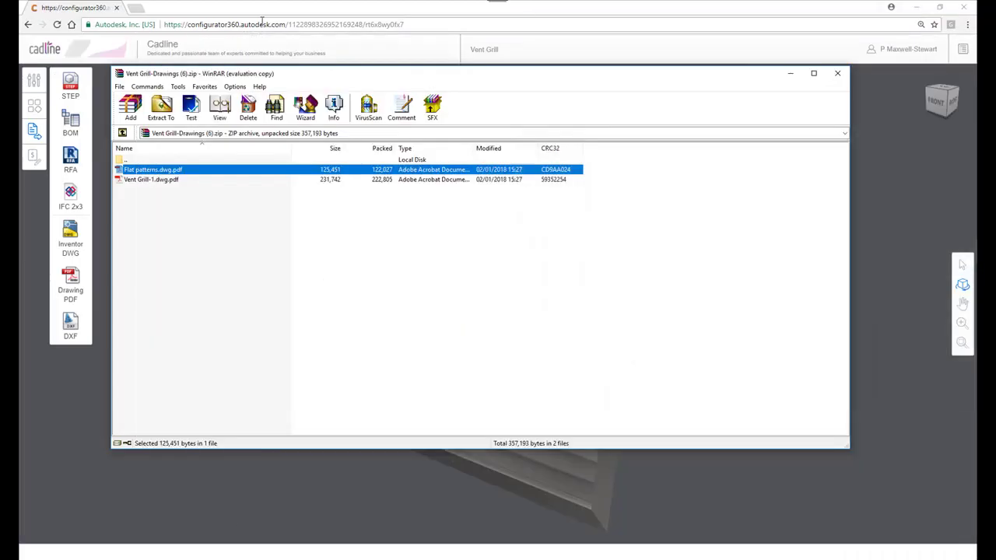
click(168, 181)
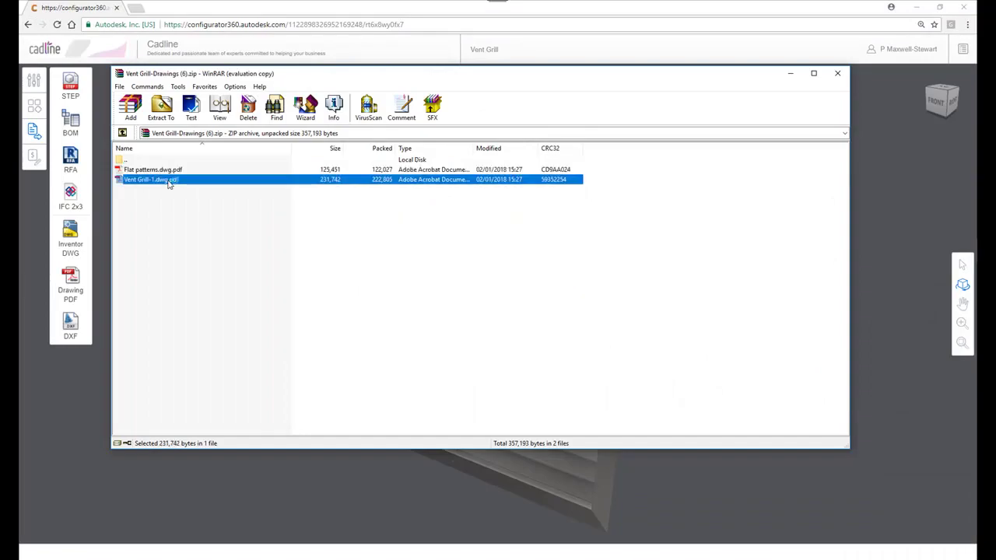
double_click(168, 181)
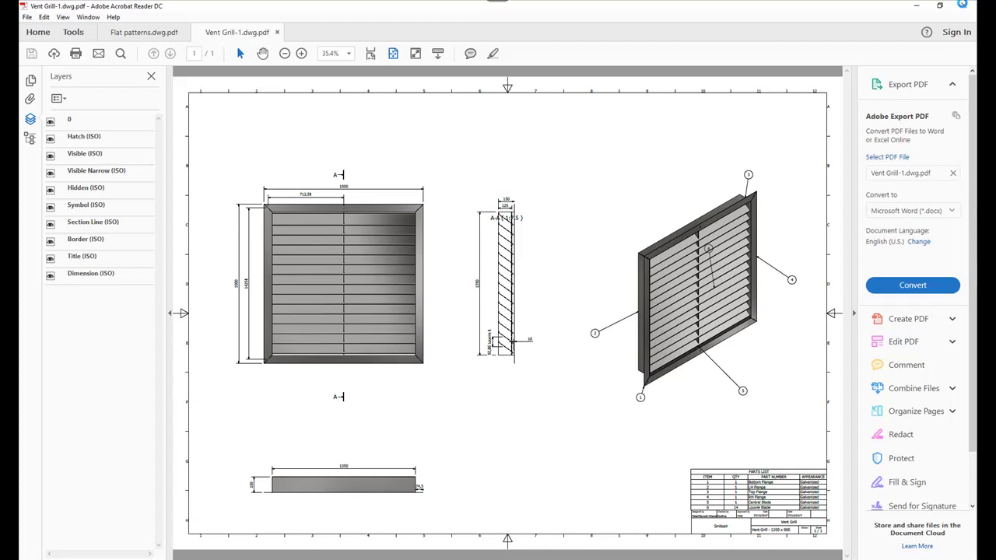
click(962, 6)
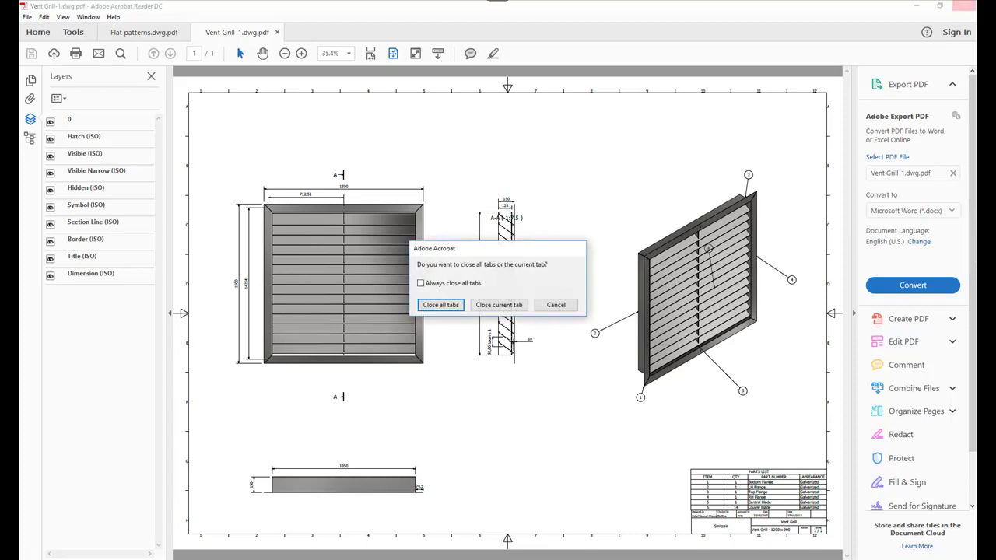
click(498, 305)
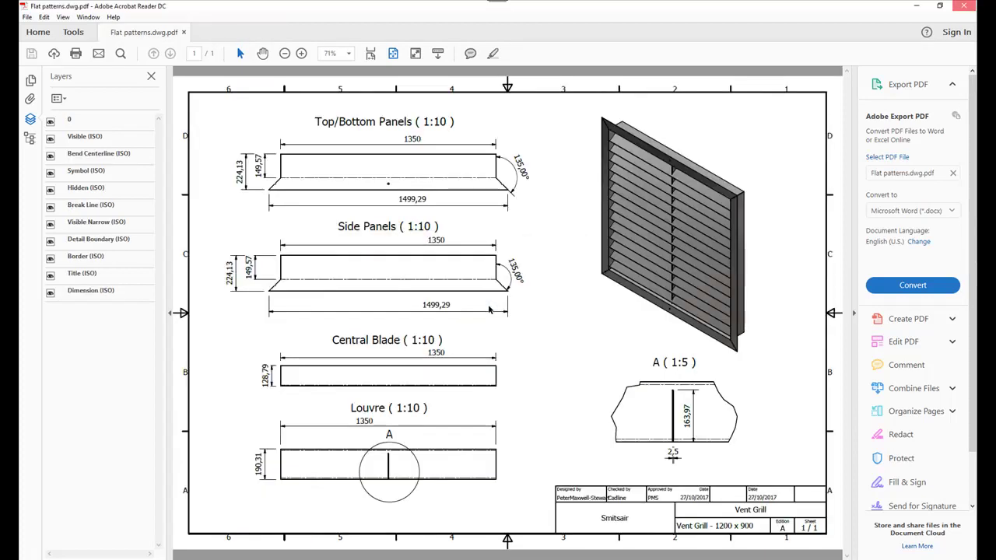
click(965, 7)
click(839, 75)
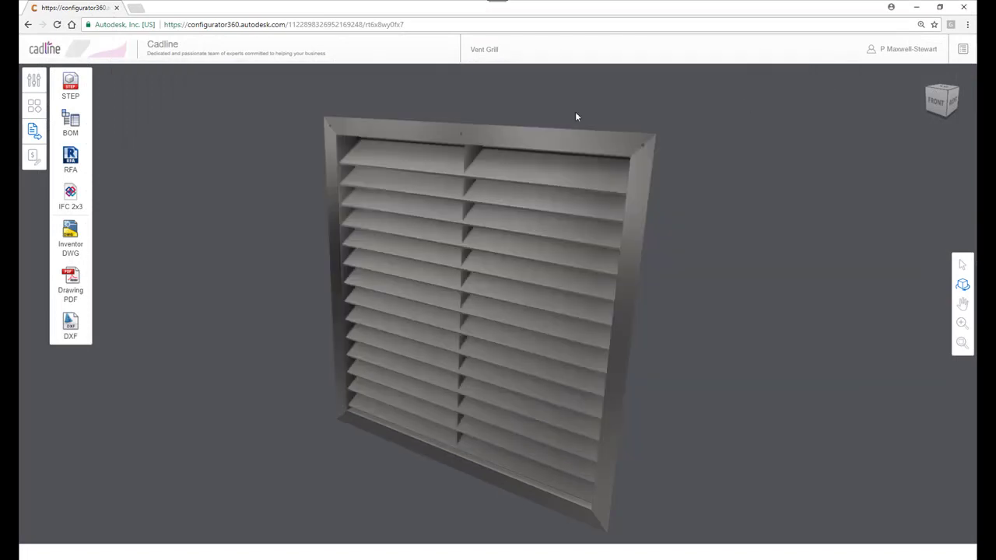
Return to the administrator design list, open the Oct Vent Unit in the configurator viewer and inspect its corner screws up close.
click(891, 49)
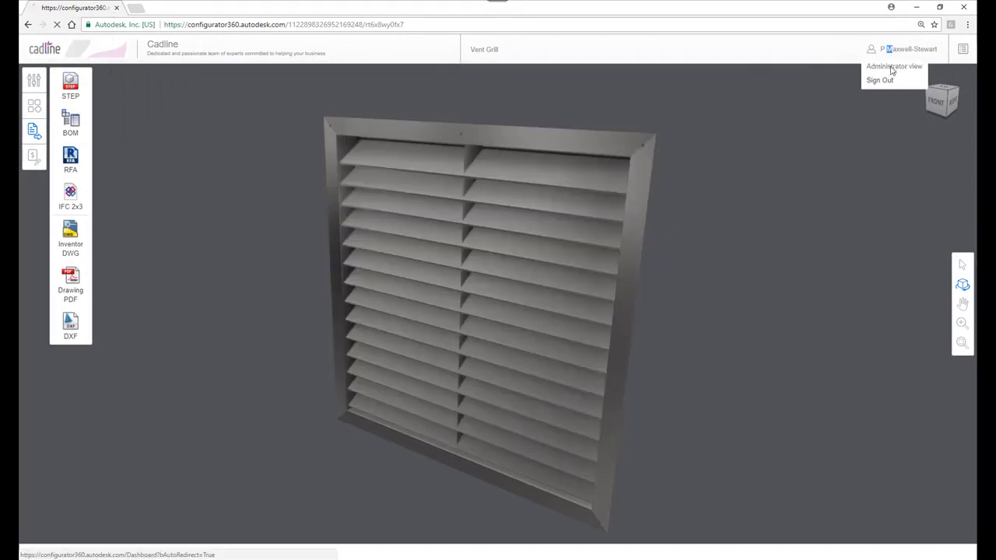
click(890, 70)
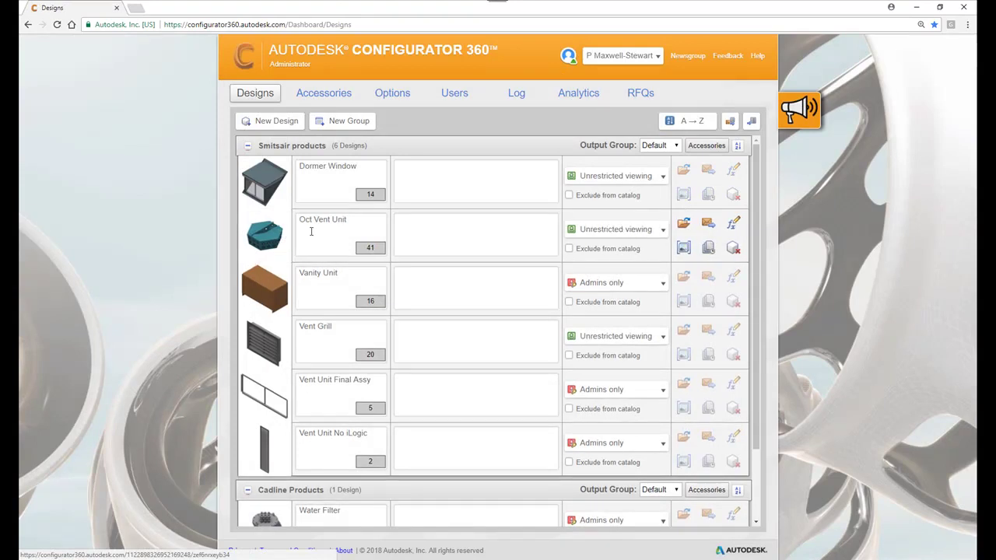
click(262, 239)
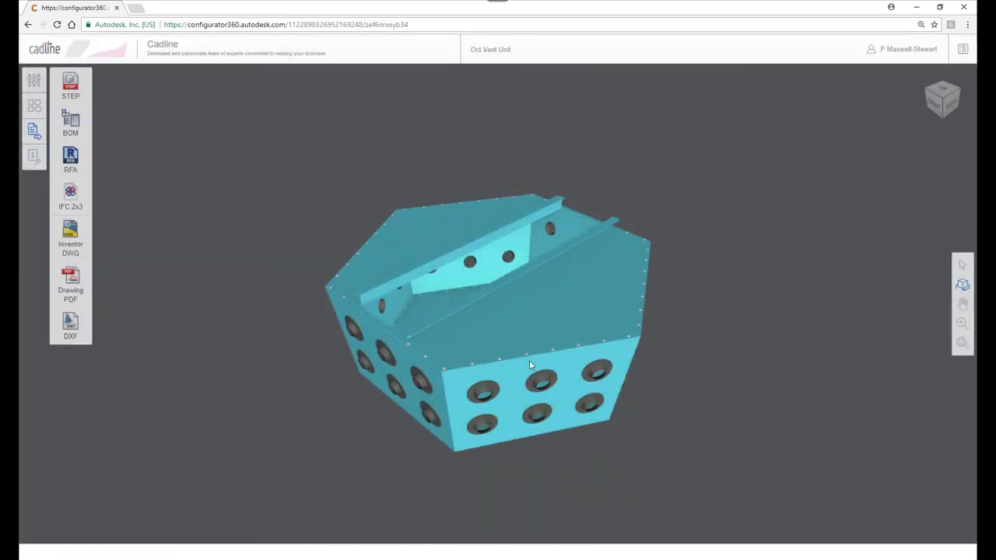
scroll(462, 363, up, 10)
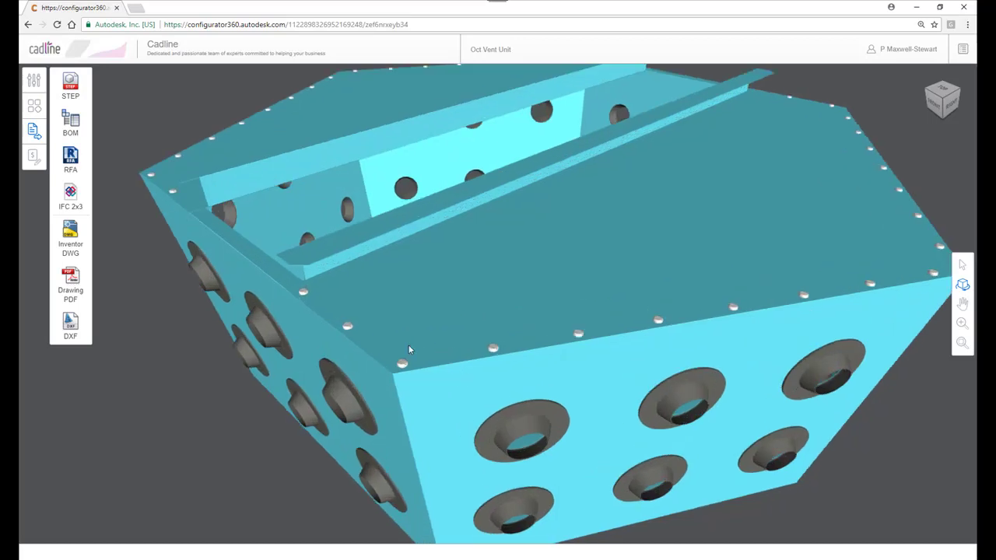
scroll(438, 363, up, 5)
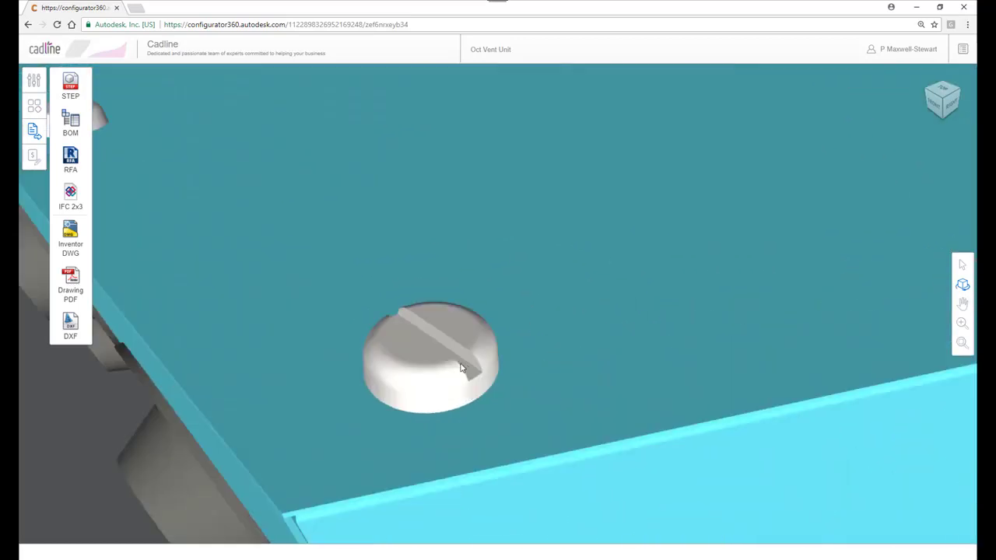
scroll(441, 336, up, 2)
scroll(441, 336, down, 5)
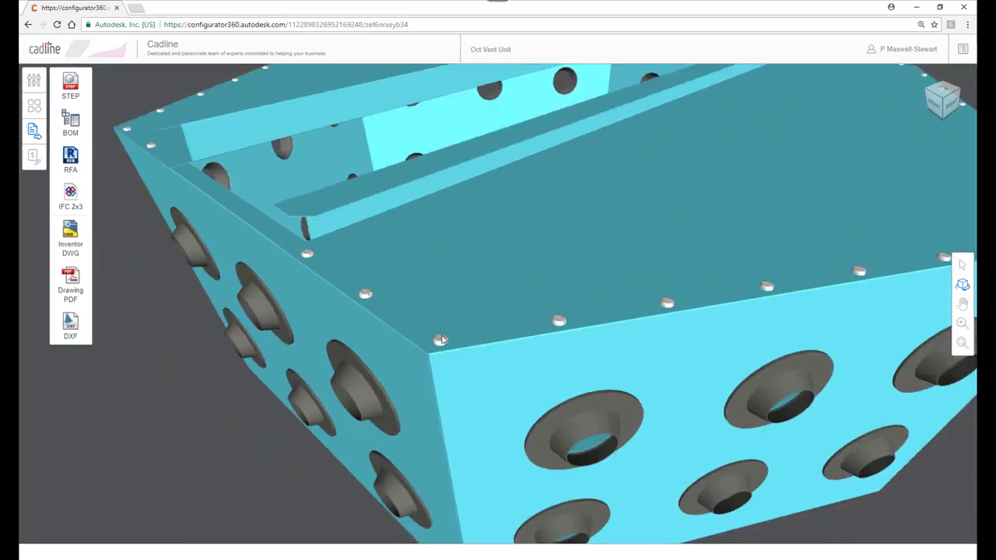
scroll(667, 420, down, 10)
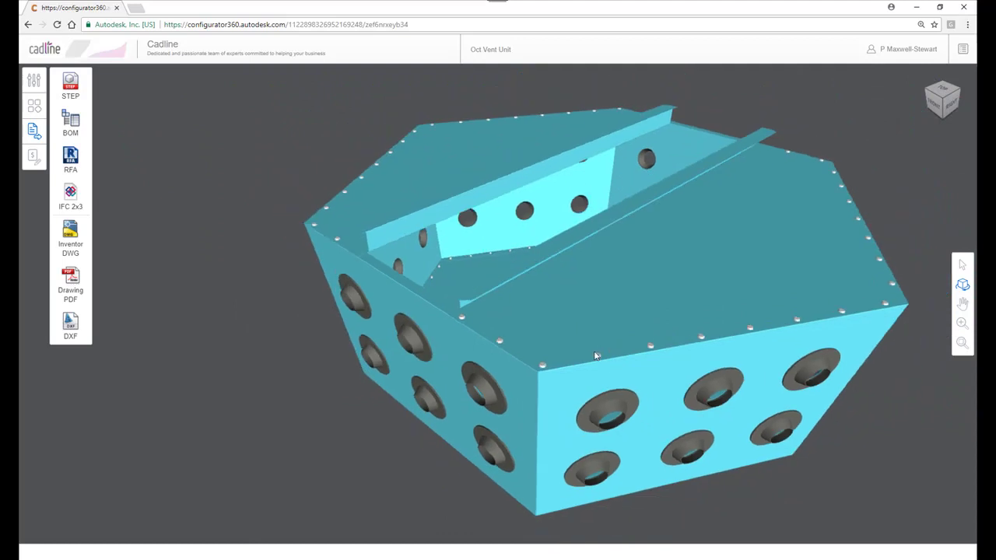
Show the Oct Vent Unit's configurable options and set its length to 1500 mm, keeping the whole unit in view.
click(33, 80)
drag(147, 92, 68, 99)
text(1500)
key(Return)
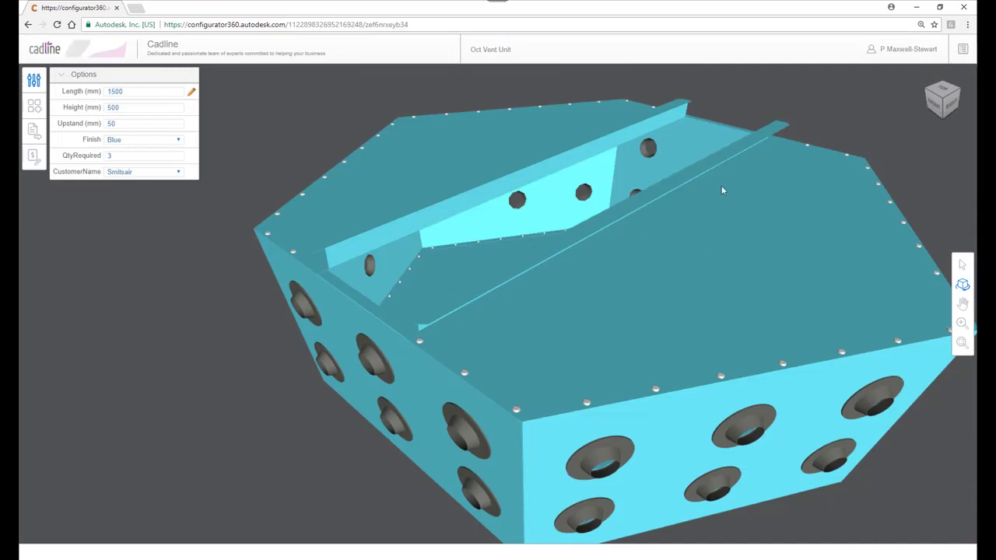
scroll(587, 226, down, 5)
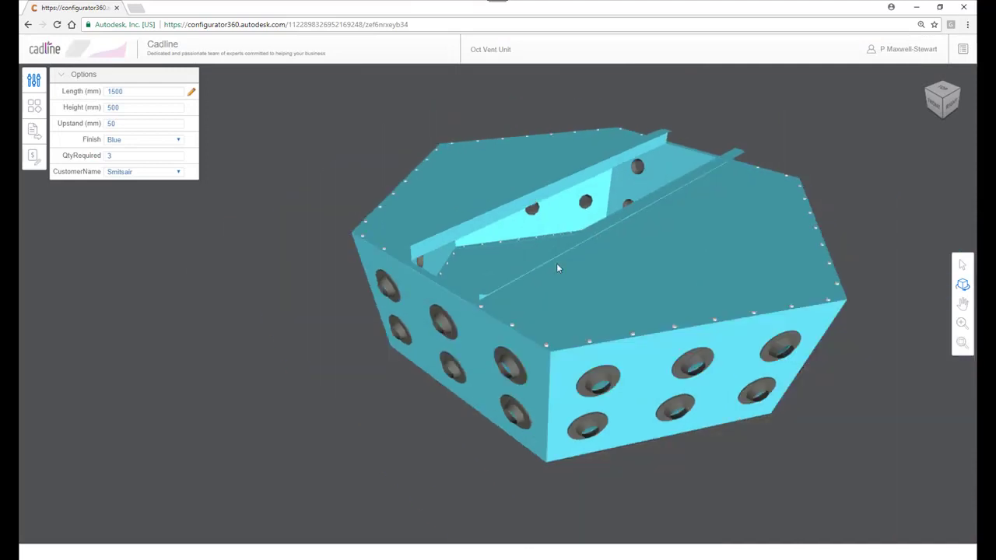
Set the Oct Vent Unit's finish to Red and its required quantity to 5.
click(175, 145)
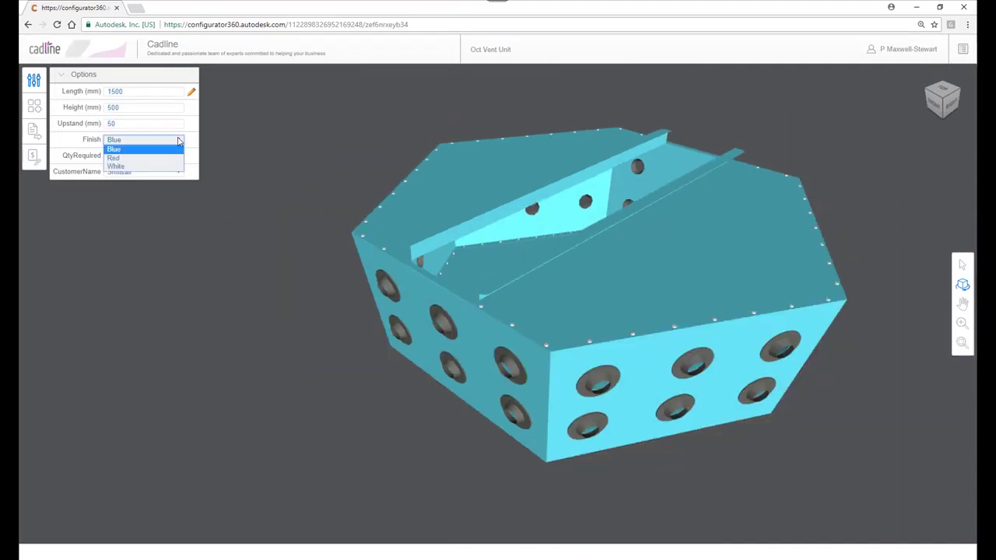
click(123, 165)
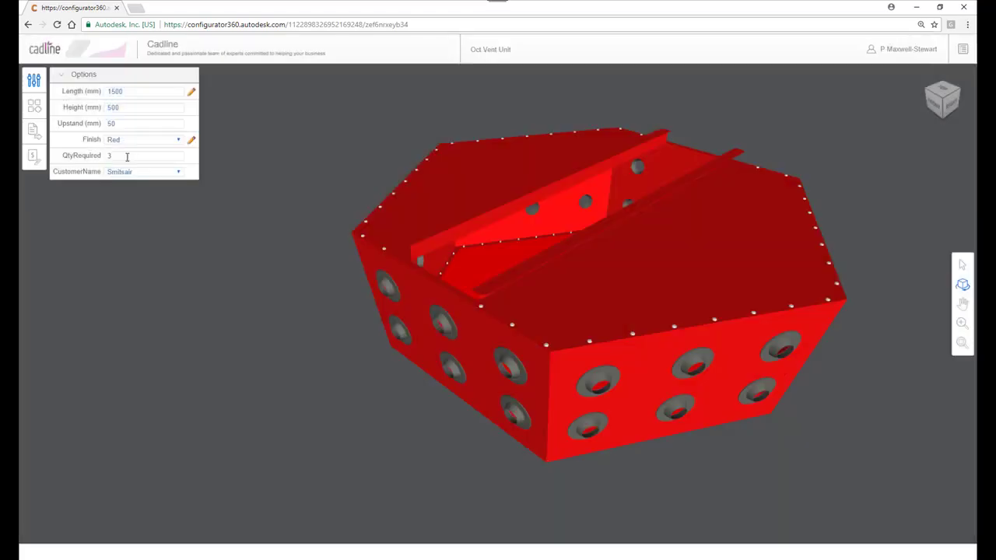
click(127, 156)
key(BackSpace)
text(5)
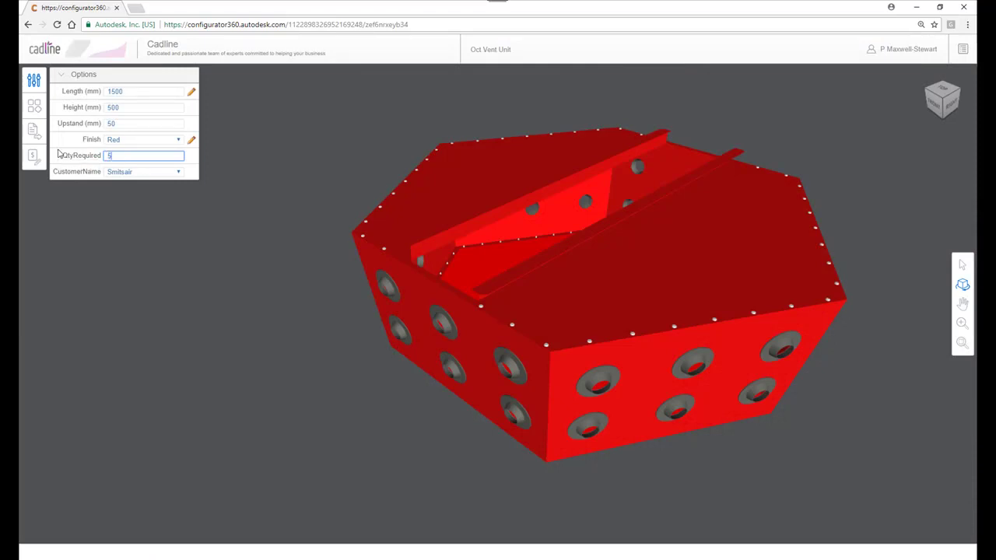
key(Return)
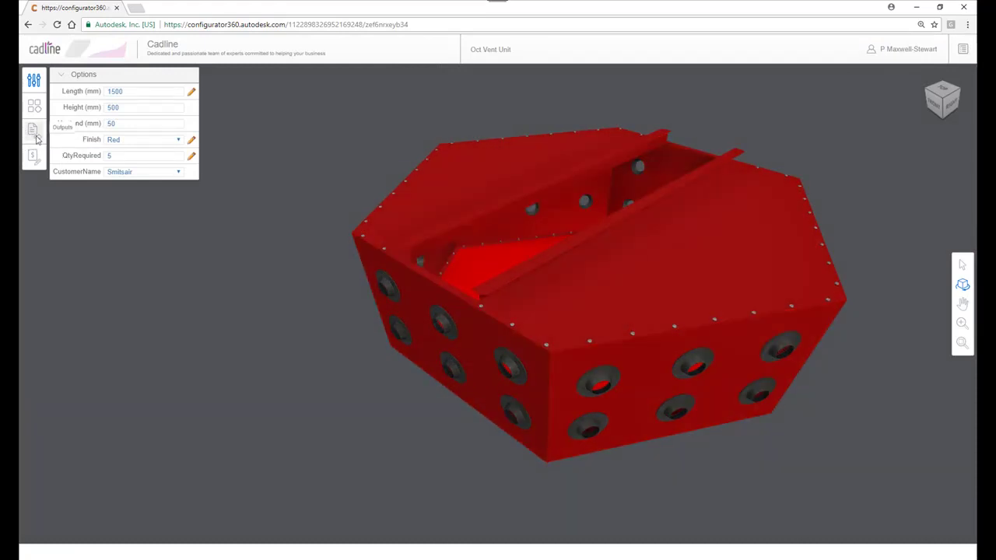
Download the configured unit's drawings as PDF and open the resulting Oct Vent Unit drawings archive.
click(35, 134)
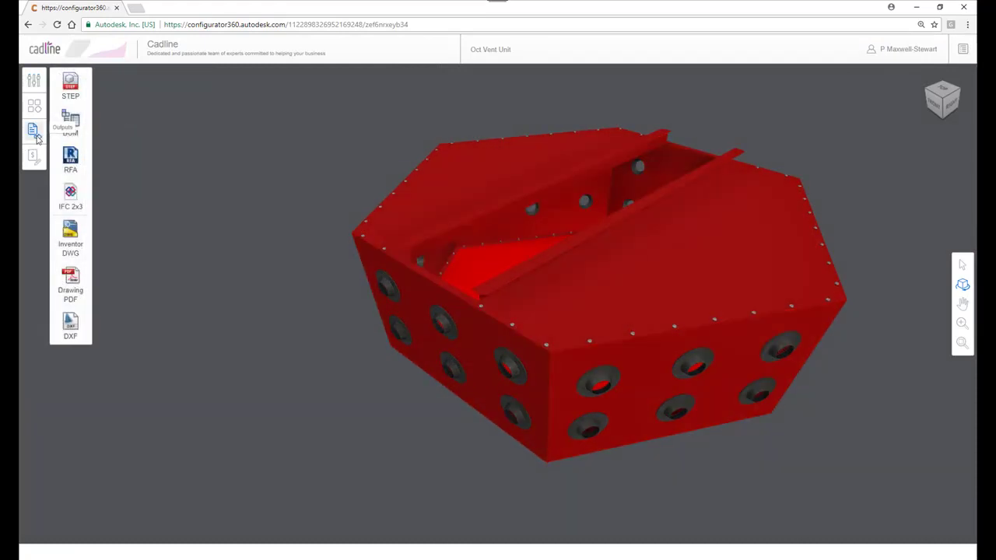
click(75, 284)
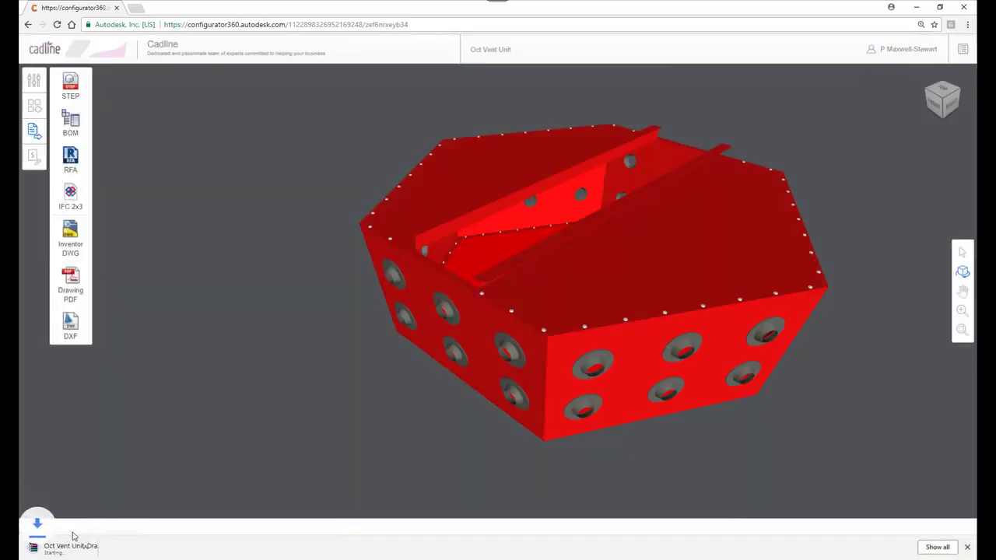
click(74, 549)
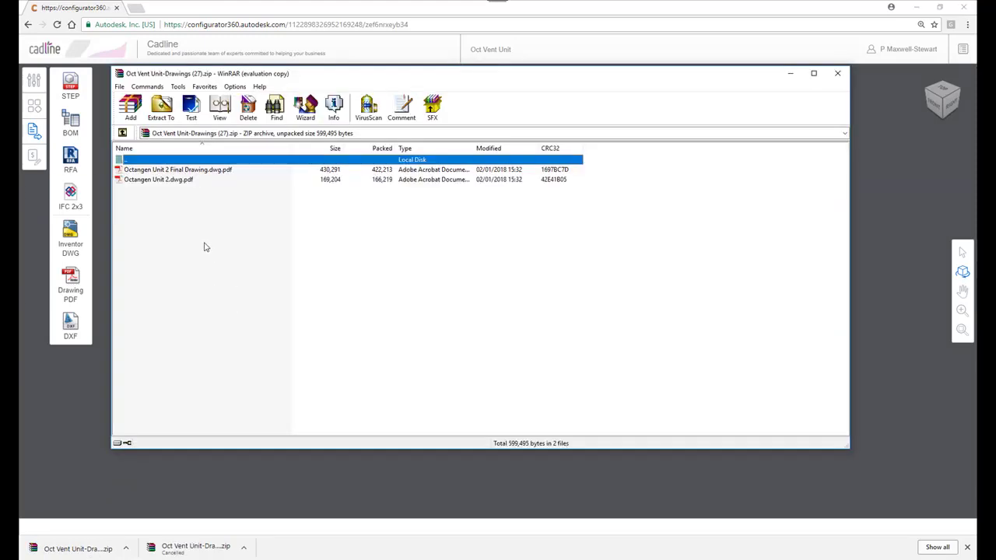
View the drawing sheet and the quotation page in Octangen Unit 2 Final Drawing.dwg.pdf, and close the document.
double_click(187, 169)
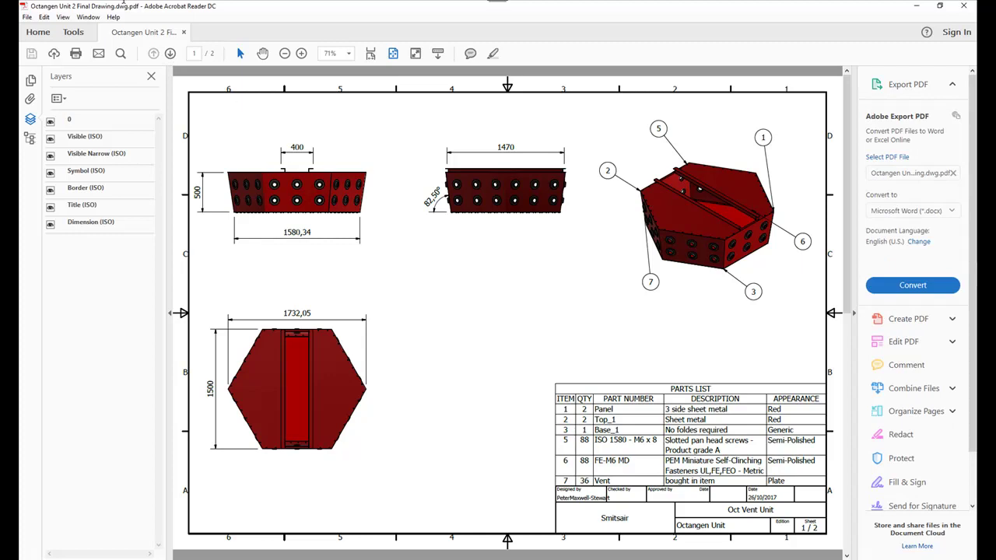
click(170, 53)
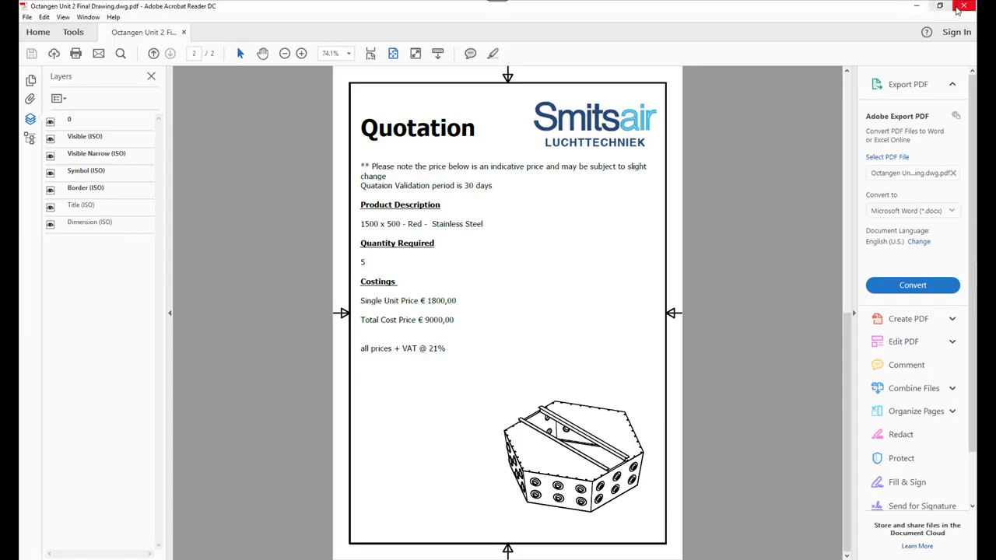
click(964, 7)
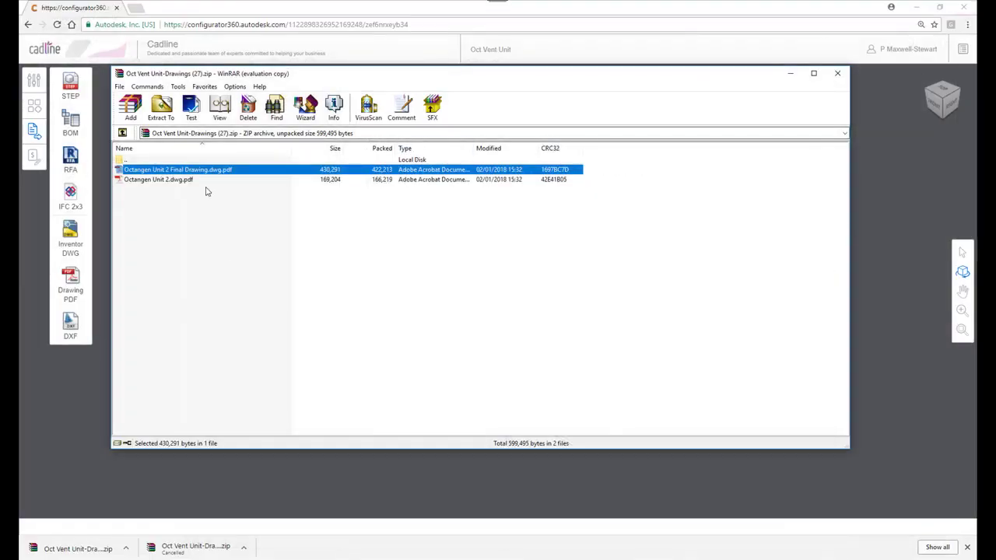
View Octangen Unit 2.dwg.pdf, close it with the archive, and download the configured unit as an RFA family.
double_click(207, 180)
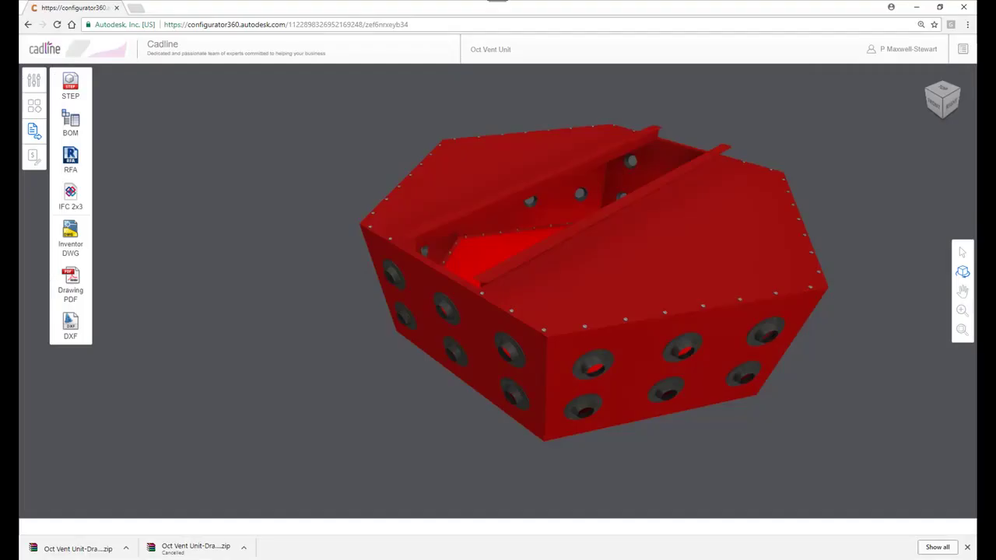
click(79, 160)
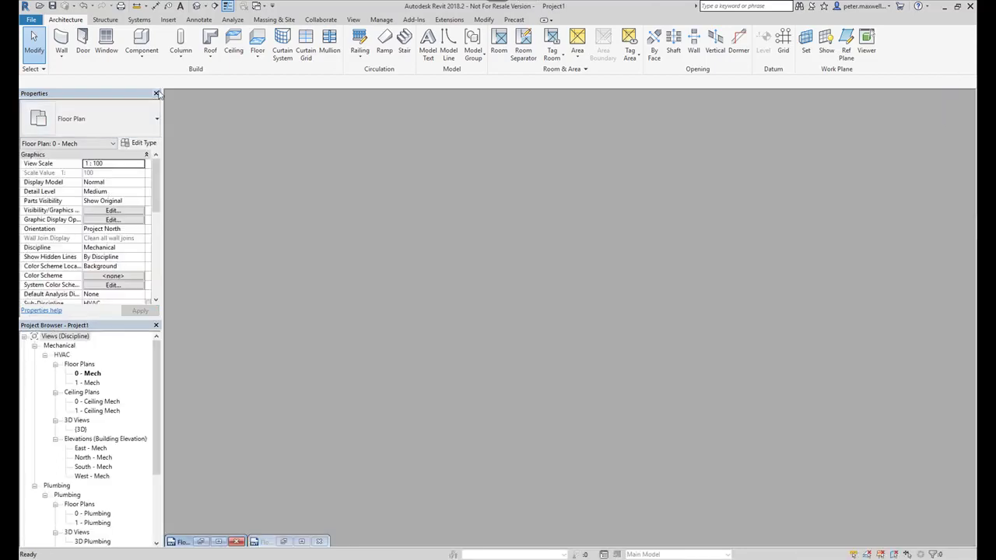
Switch to Revit and browse for a file to open in the user profile's Downloads folder.
click(39, 5)
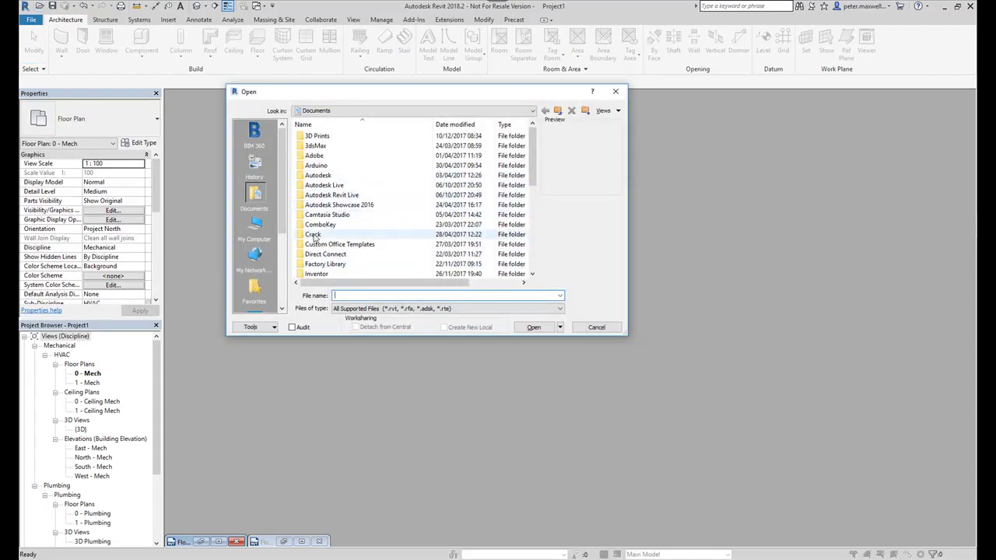
scroll(256, 230, down, 3)
scroll(257, 232, down, 1)
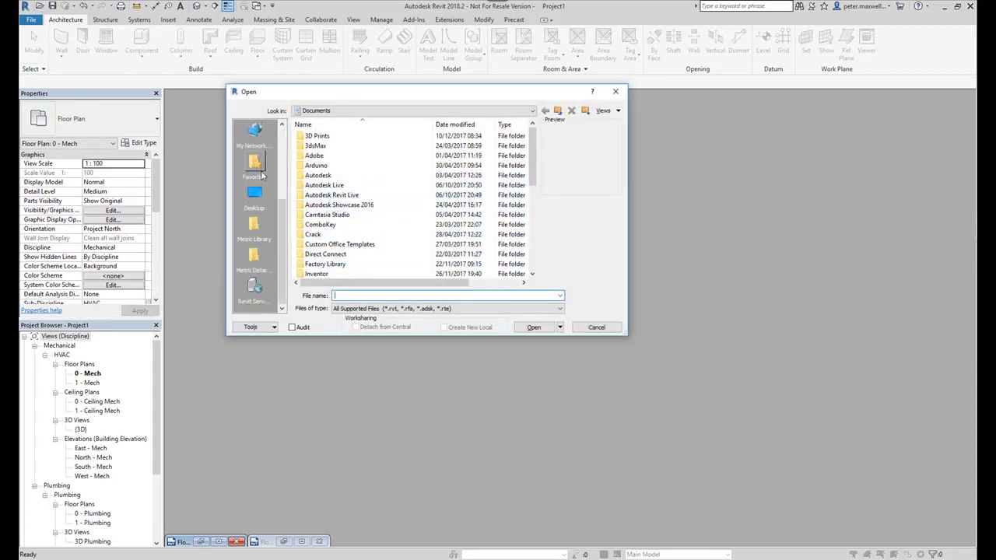
click(257, 201)
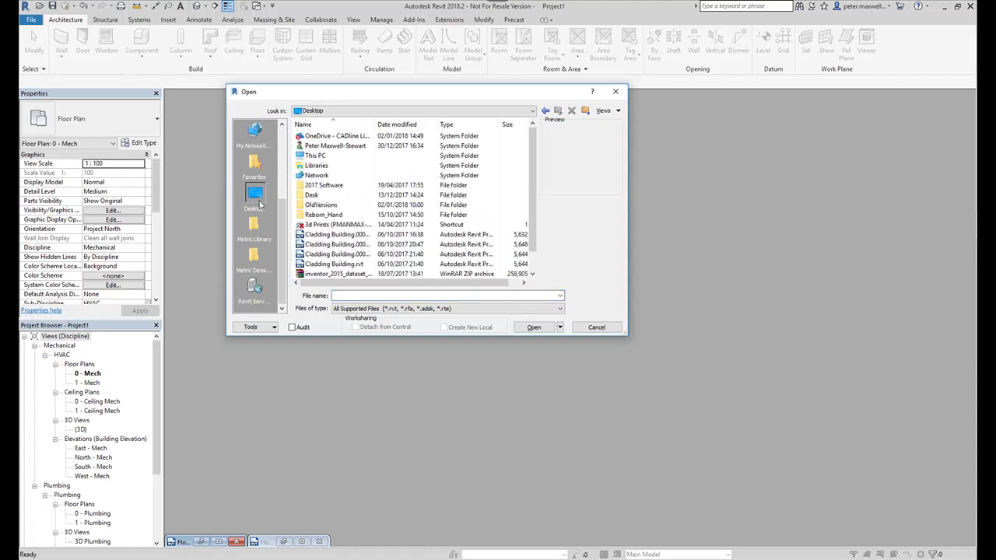
click(317, 157)
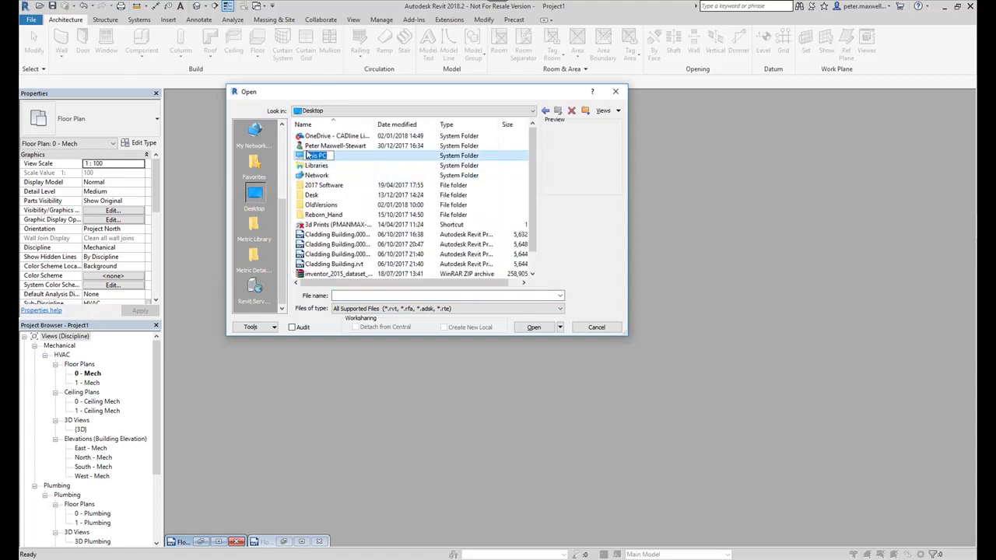
double_click(311, 146)
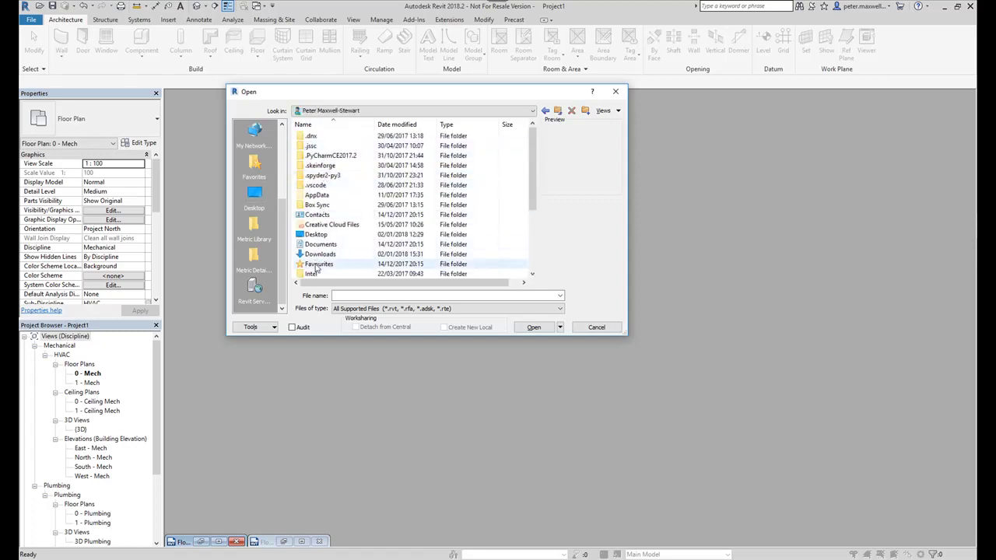
double_click(320, 254)
click(323, 195)
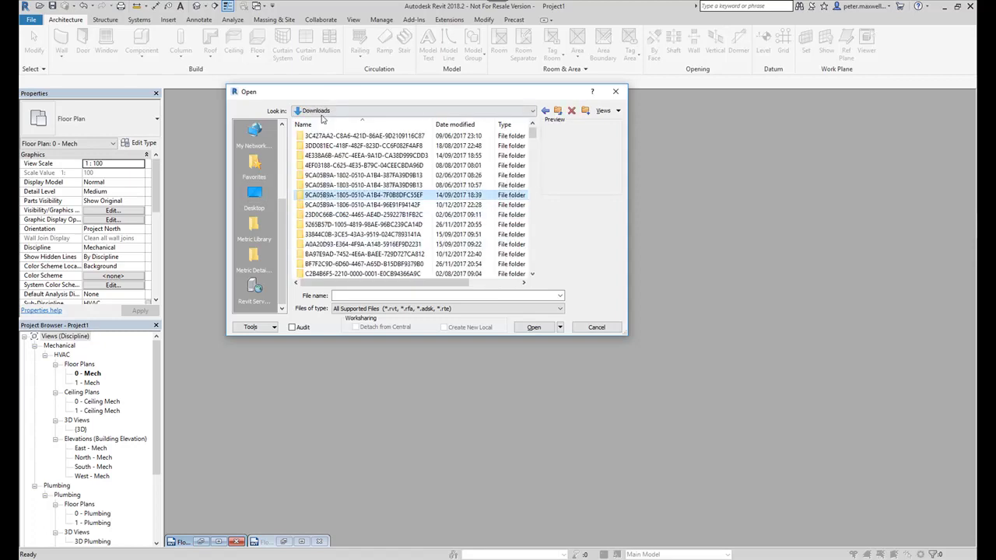
Open Oct Vent Unit.rfa from Downloads, look at its plan view up close and close the family.
key(v)
key(o)
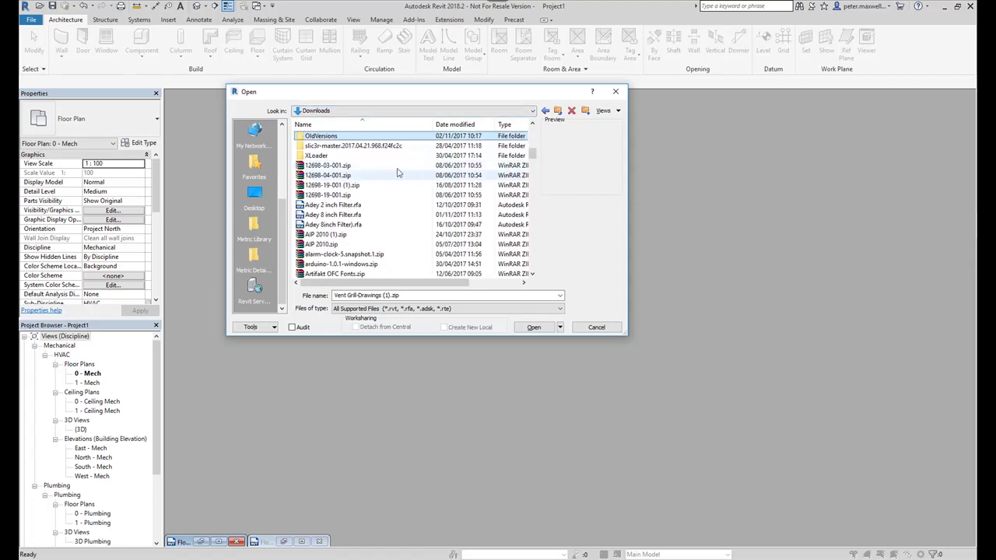
click(335, 218)
key(o)
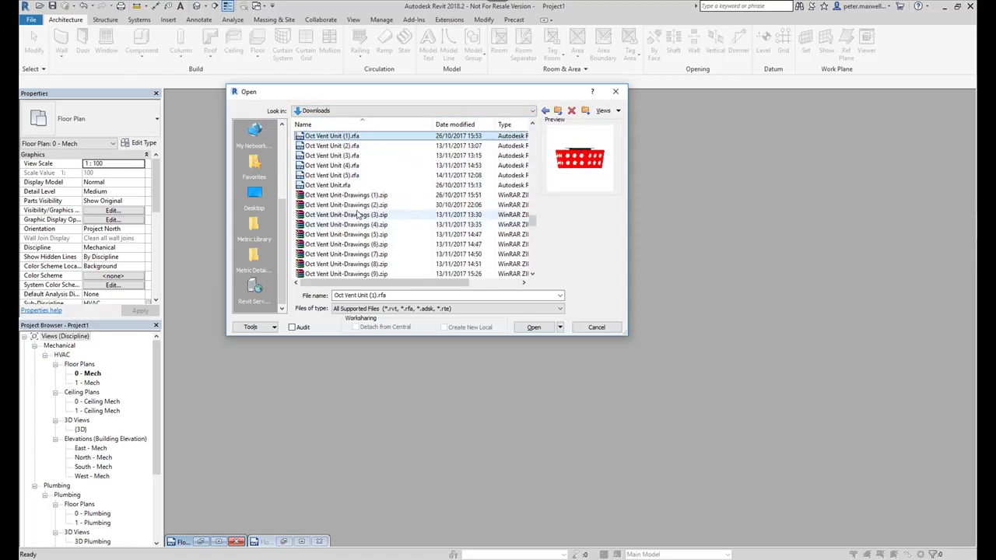
click(334, 187)
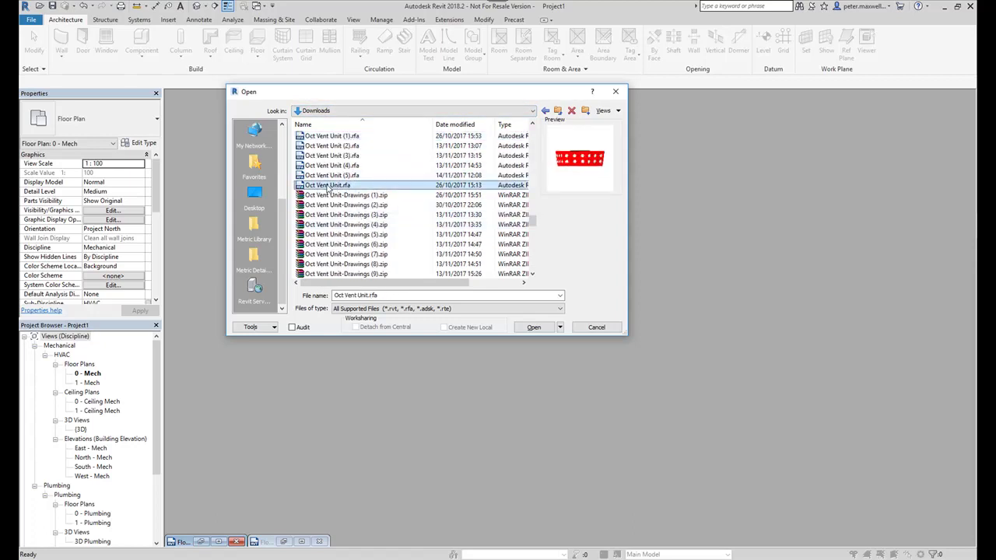
double_click(328, 187)
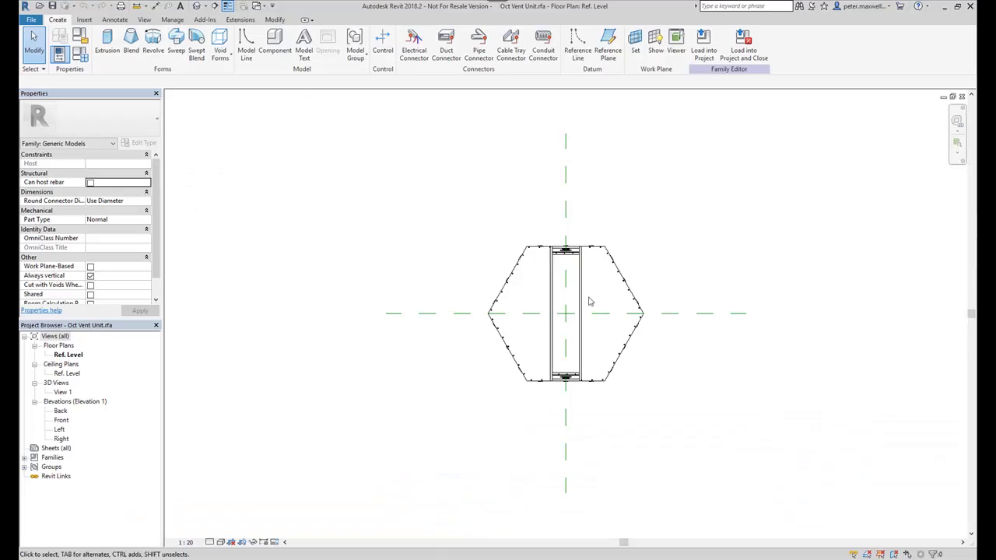
scroll(589, 302, up, 3)
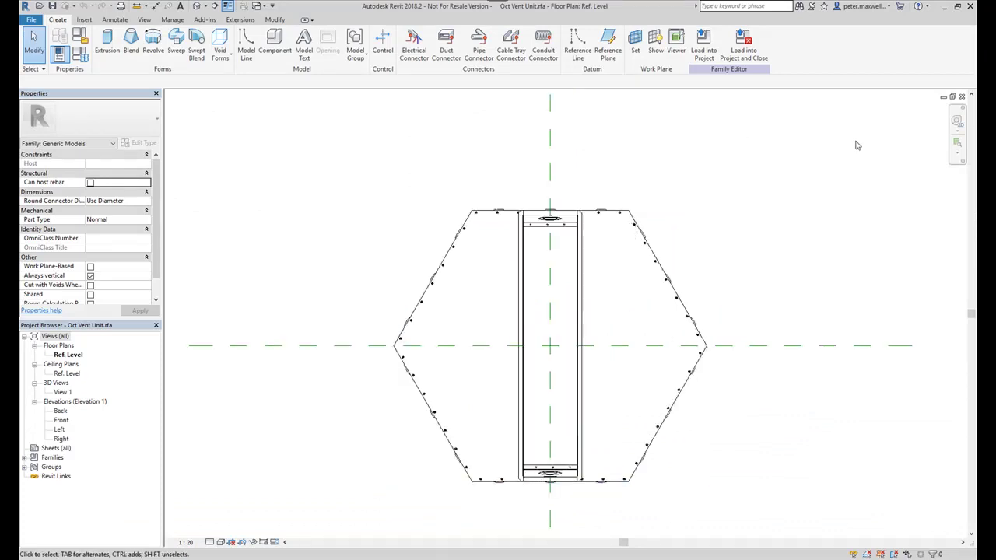
click(963, 97)
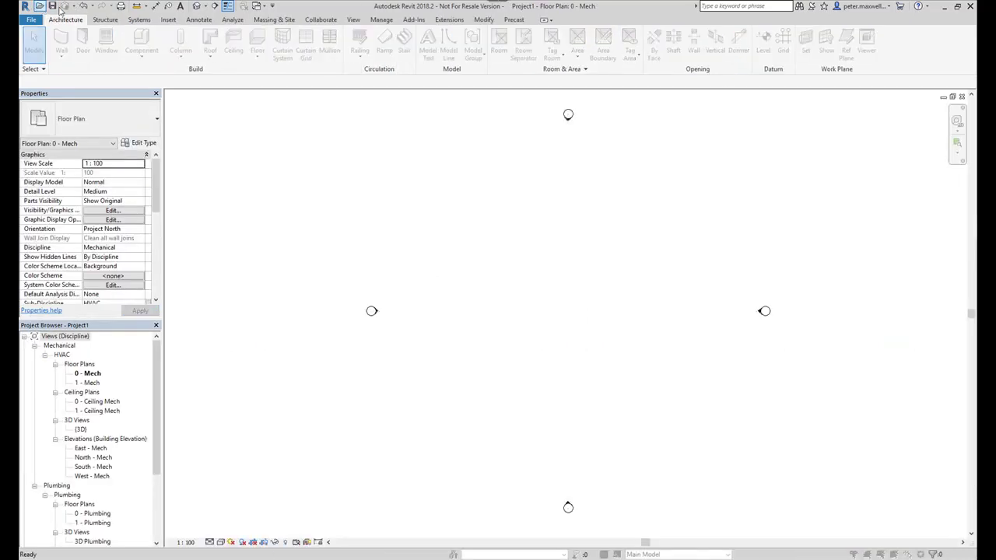
Open the newly downloaded family Oct Vent Unit (6).rfa from the Downloads folder.
click(39, 6)
scroll(362, 222, down, 10)
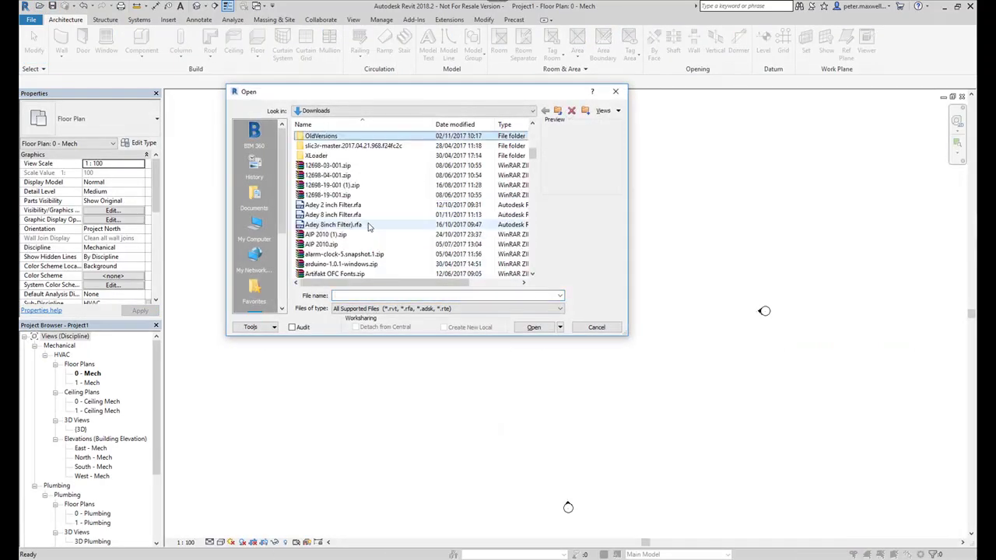
scroll(352, 235, down, 2)
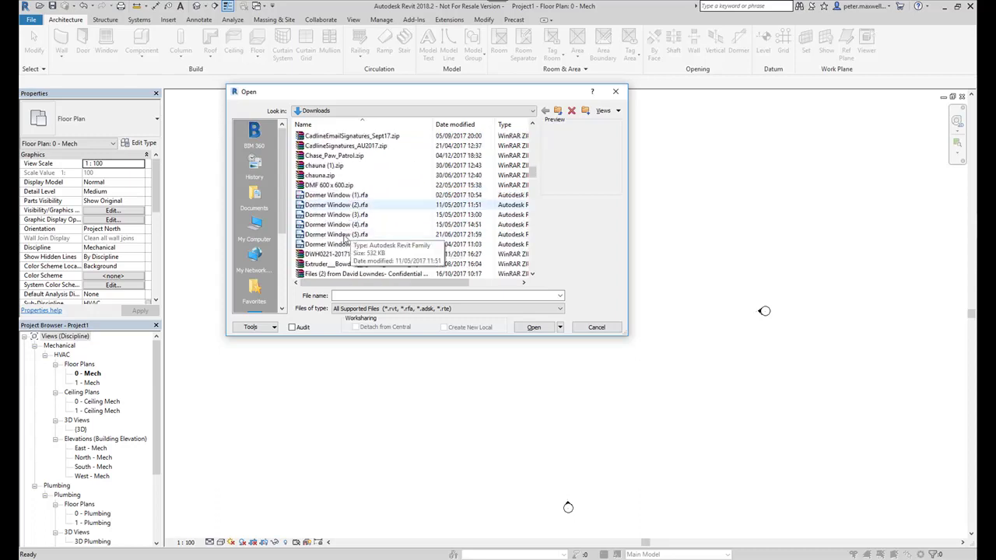
key(o)
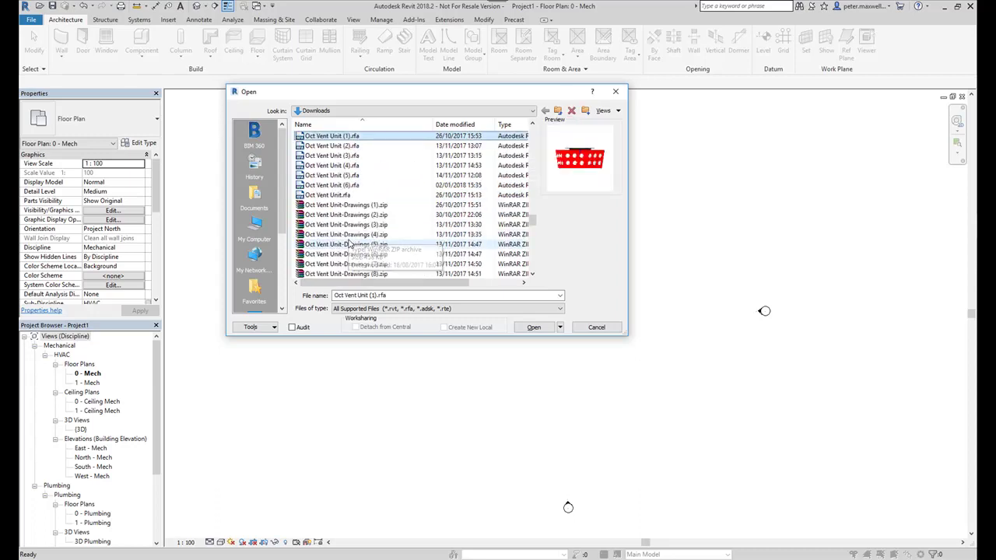
click(347, 186)
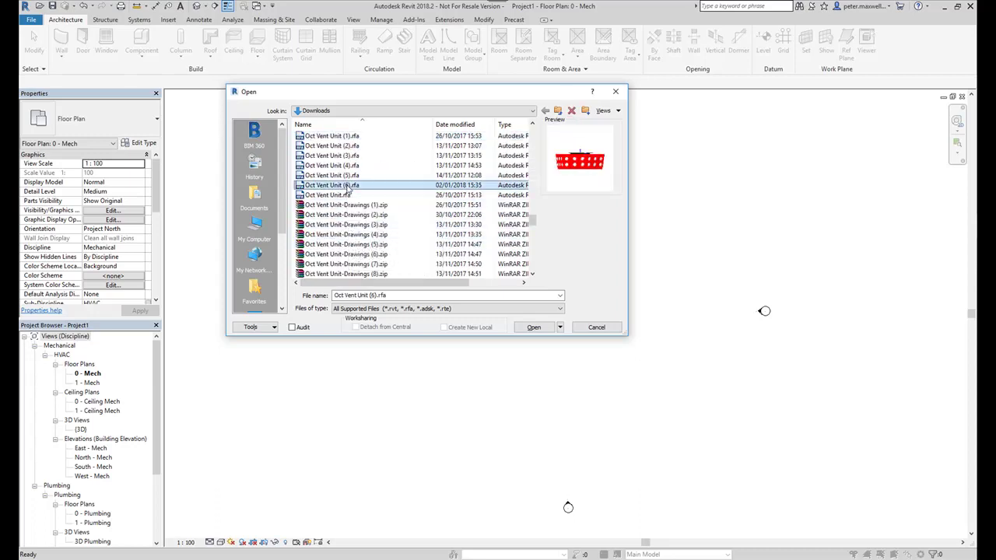
double_click(305, 188)
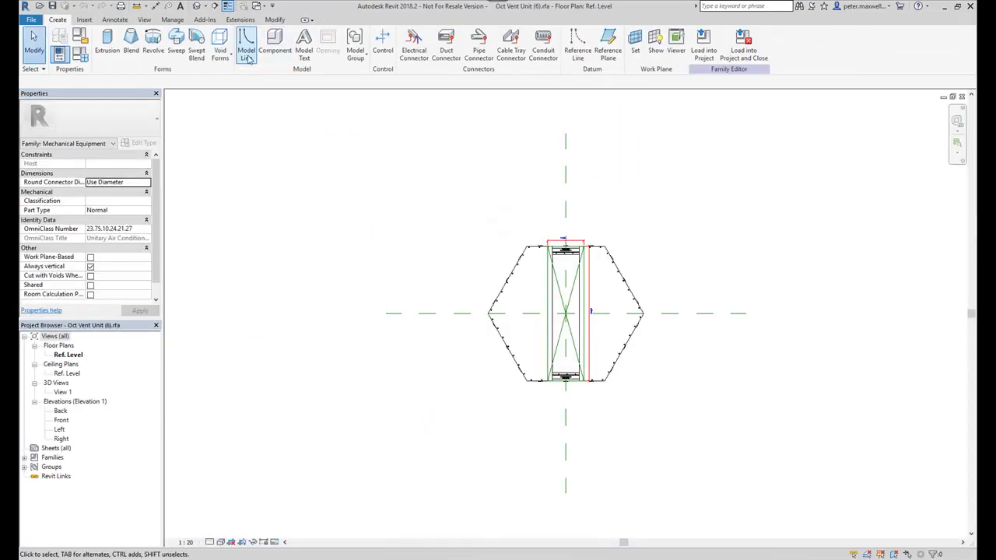
Show the vent unit family in 3D and select its rectangular duct connector to inspect its properties.
click(216, 7)
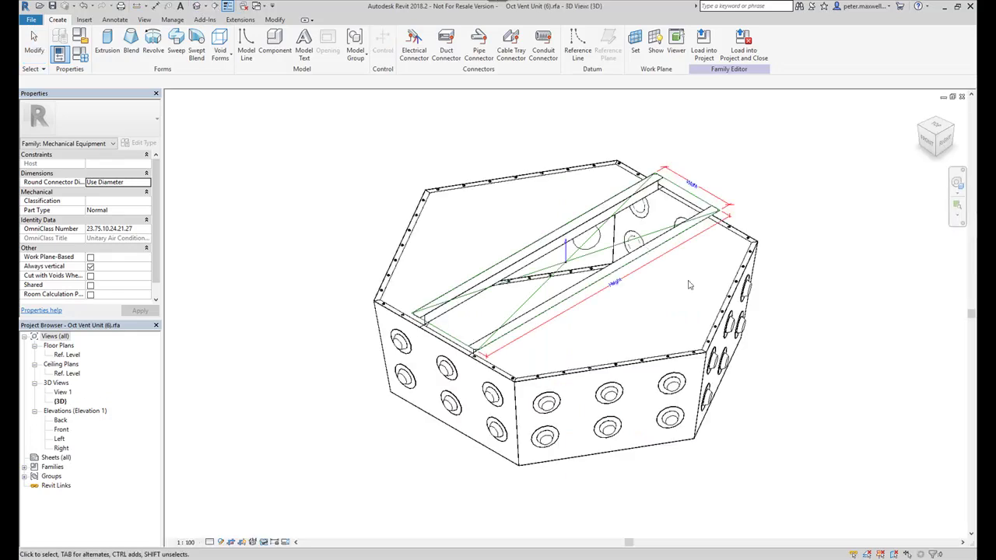
scroll(630, 274, up, 2)
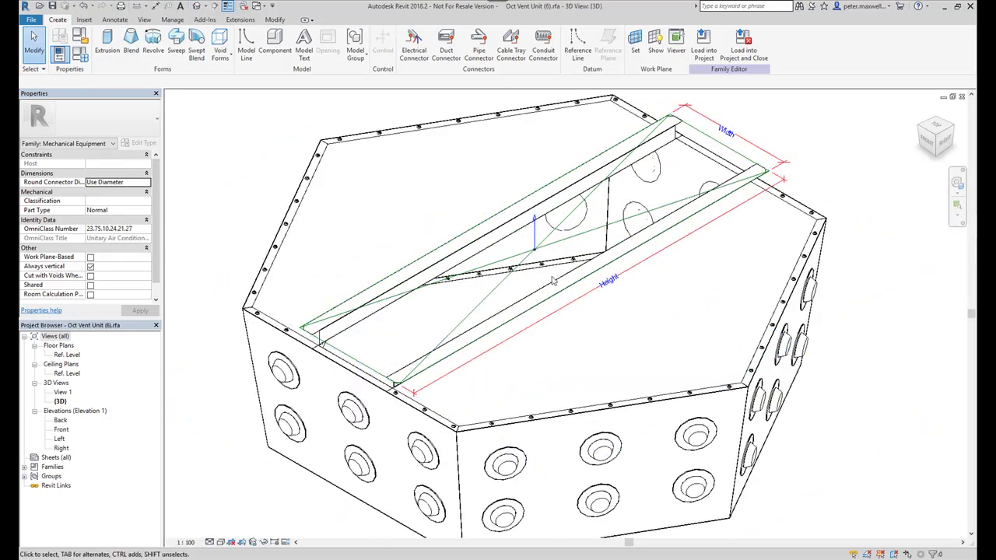
click(534, 232)
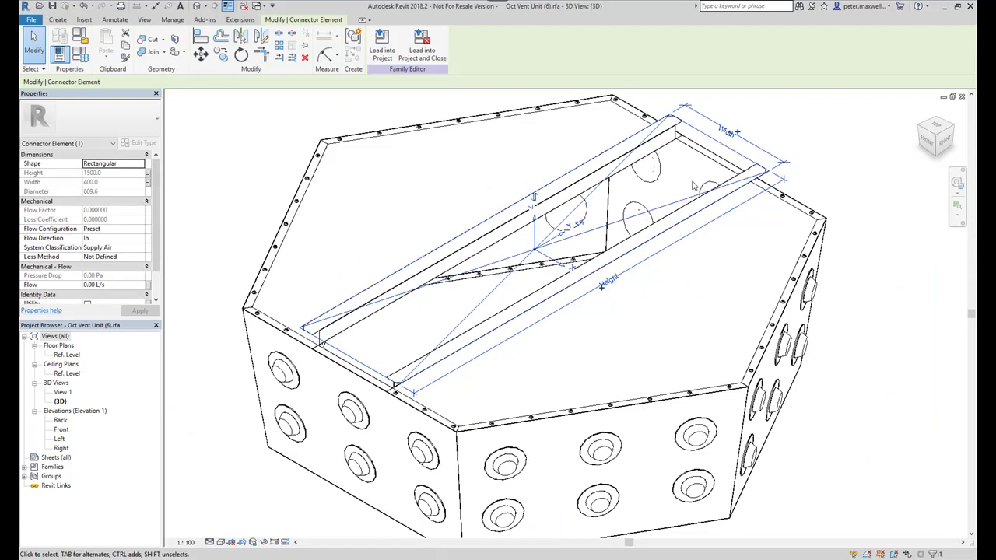
Load the vent unit family into Project2, leaving Project1 out.
click(382, 45)
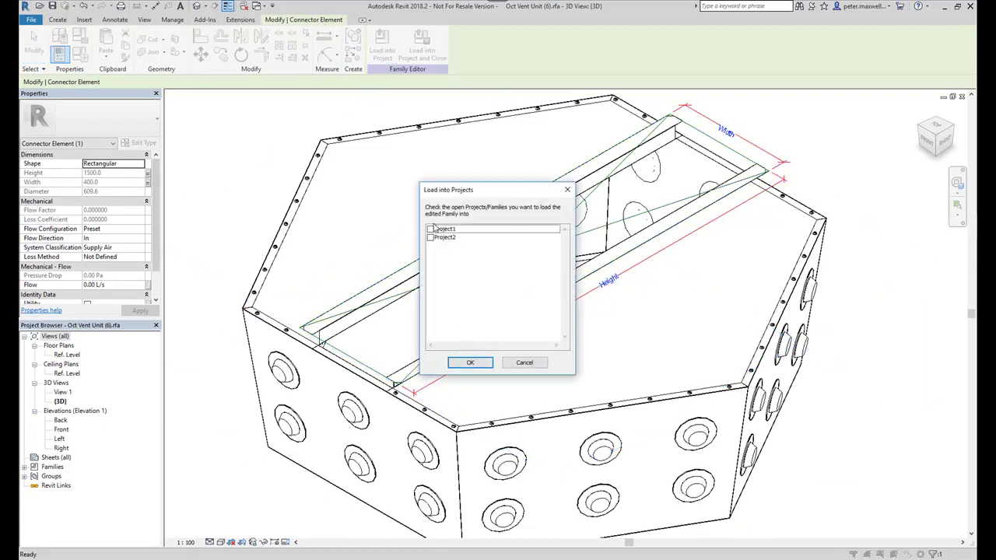
click(436, 238)
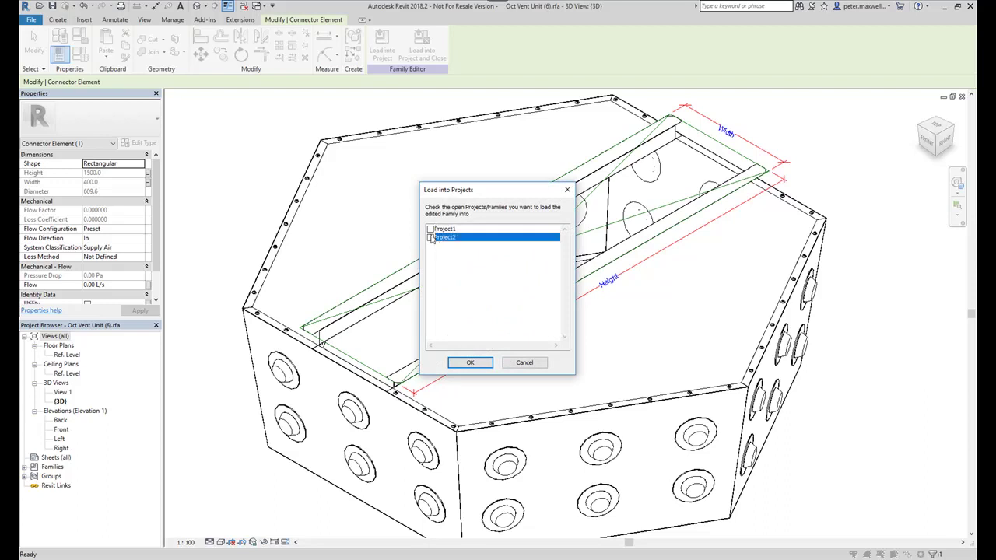
click(467, 364)
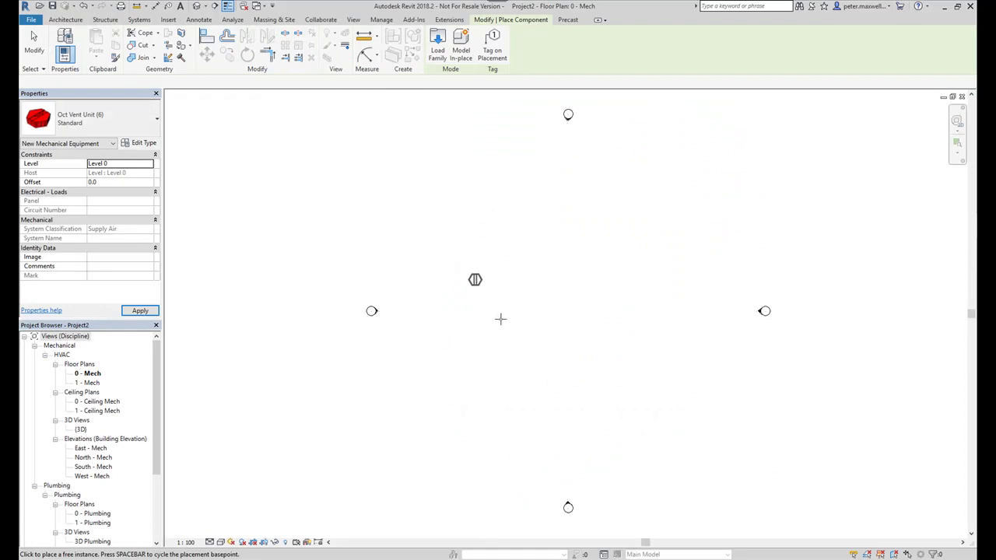
Place two Oct Vent Unit (6) instances side by side in the 0 - Mech floor plan and finish placement.
click(486, 267)
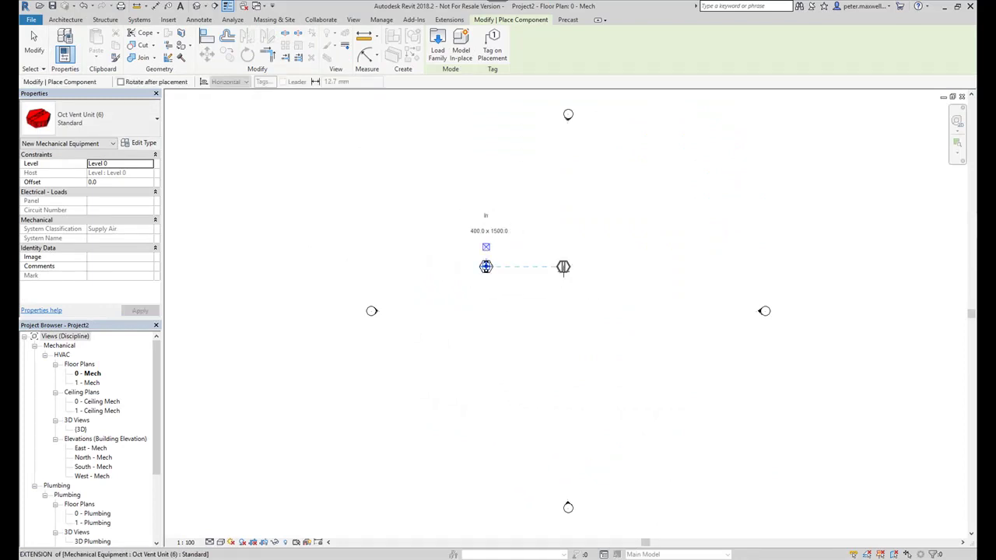
click(563, 266)
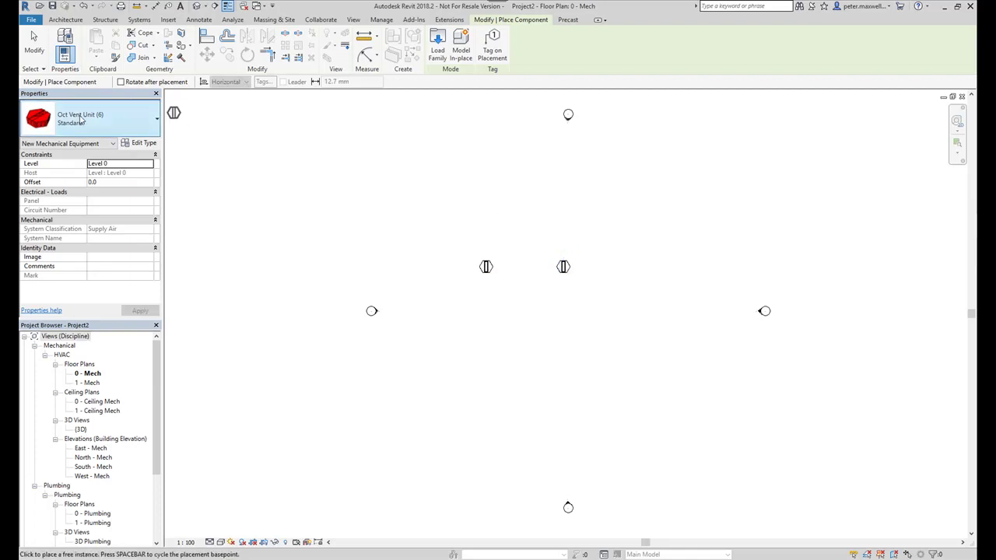
key(Escape)
key(Escape)
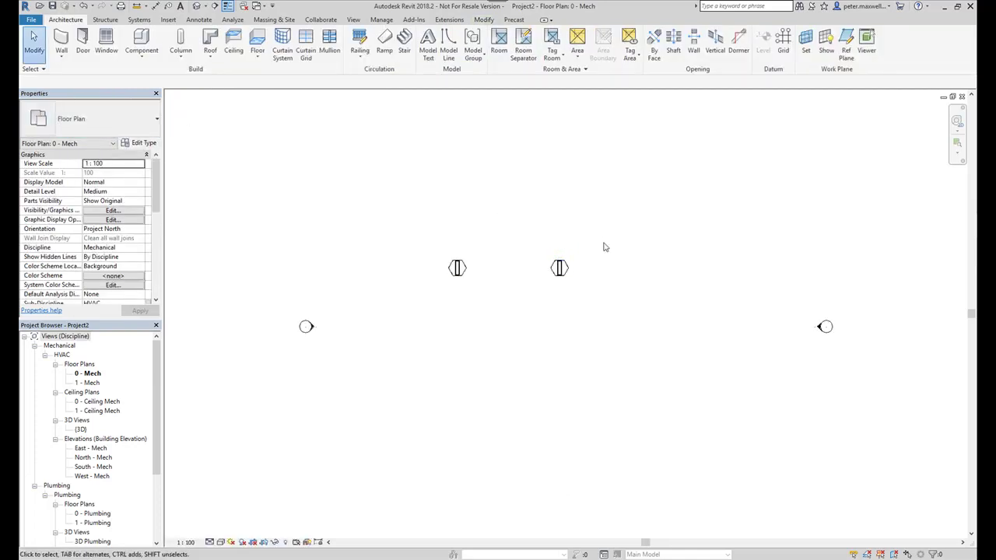
scroll(558, 269, up, 6)
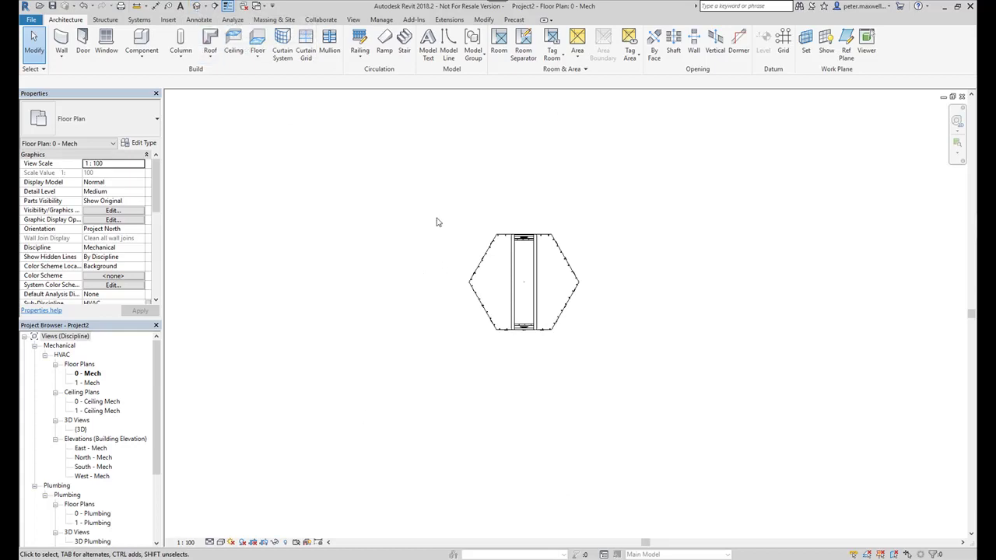
scroll(428, 223, down, 3)
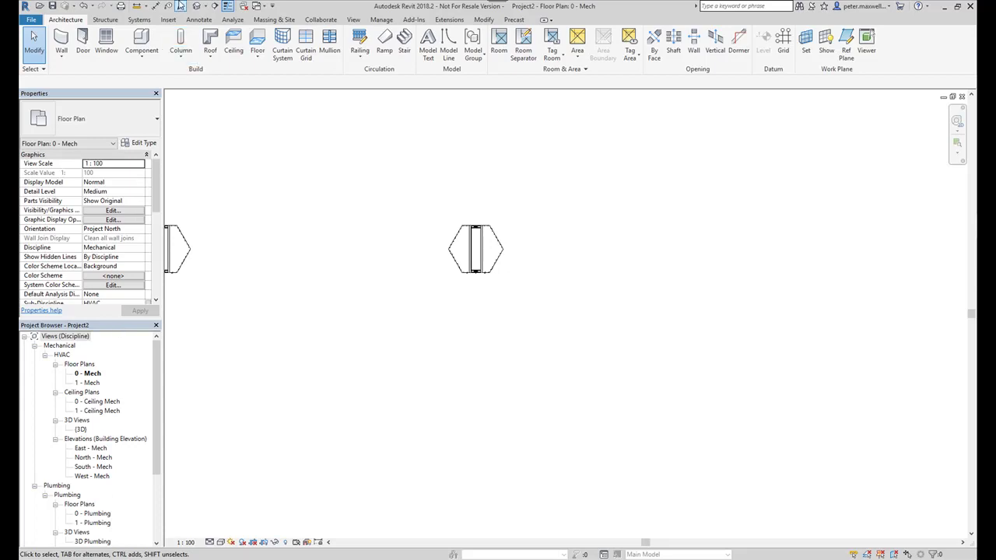
In the 3D view, draw a rectangular duct run from the first vent unit's connector at 2750 mm offset, with several 90° bends.
click(201, 6)
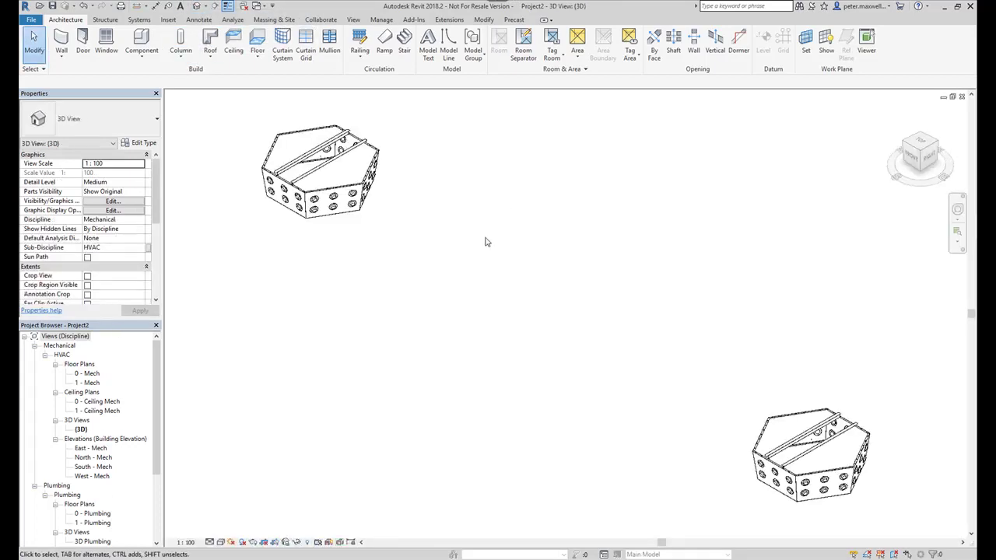
middle_drag(363, 113, 359, 181)
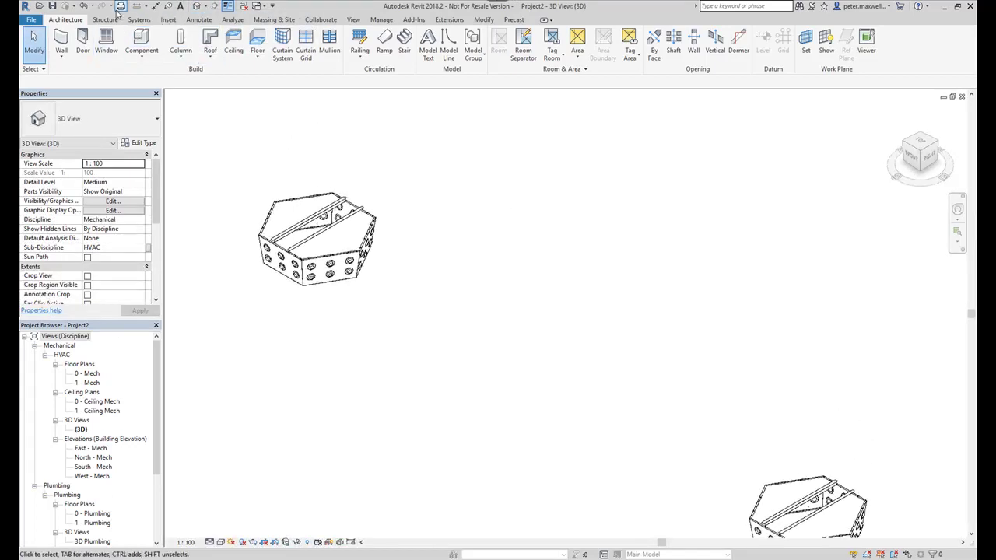
click(140, 20)
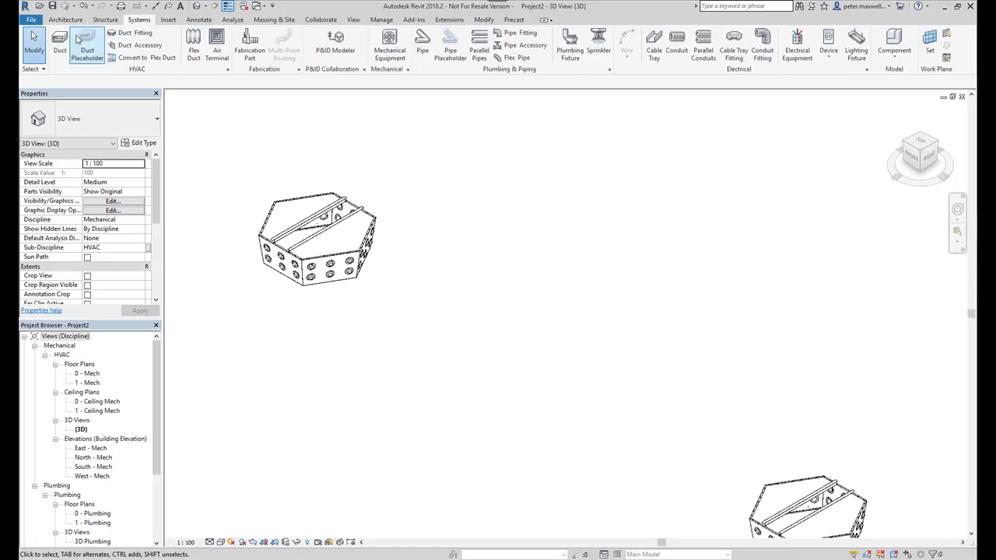
click(59, 43)
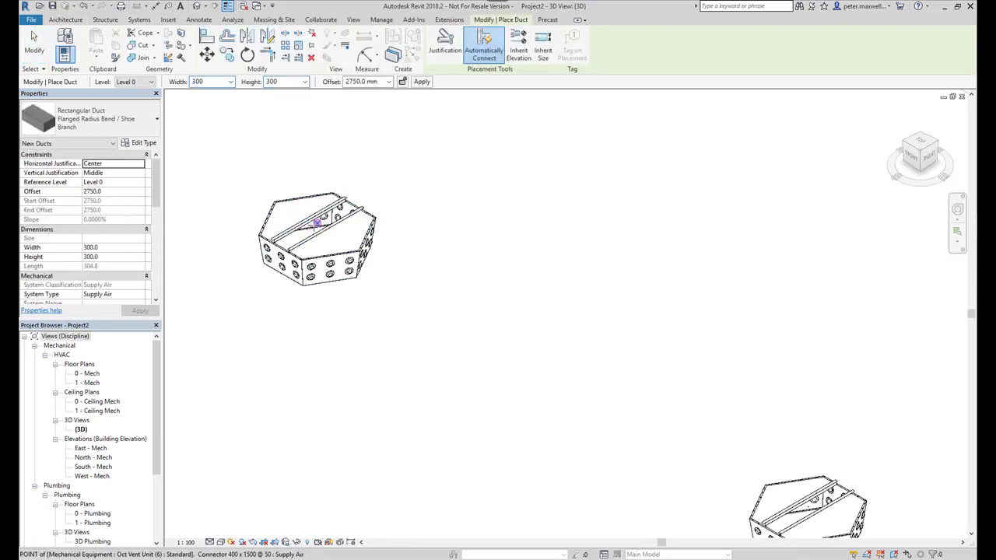
click(317, 224)
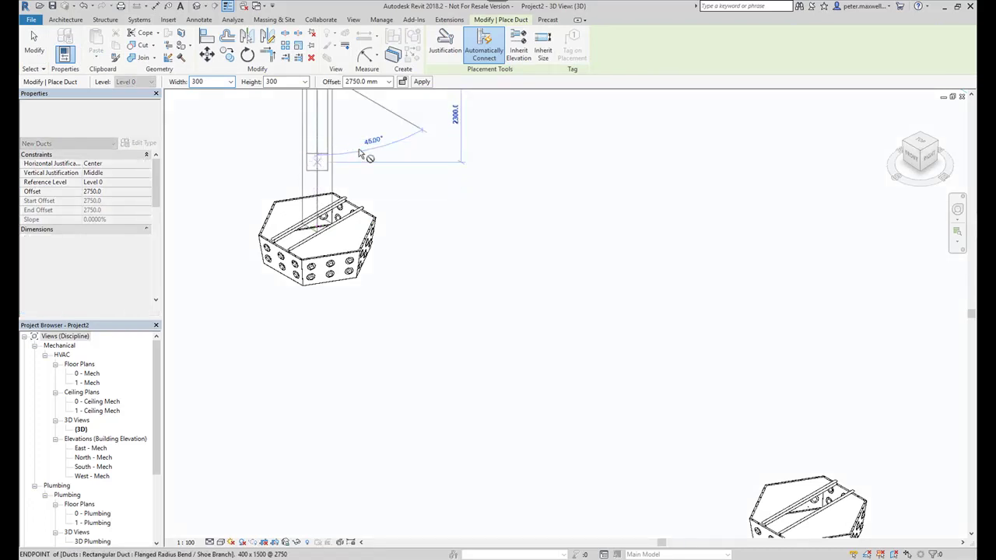
middle_drag(362, 150, 371, 374)
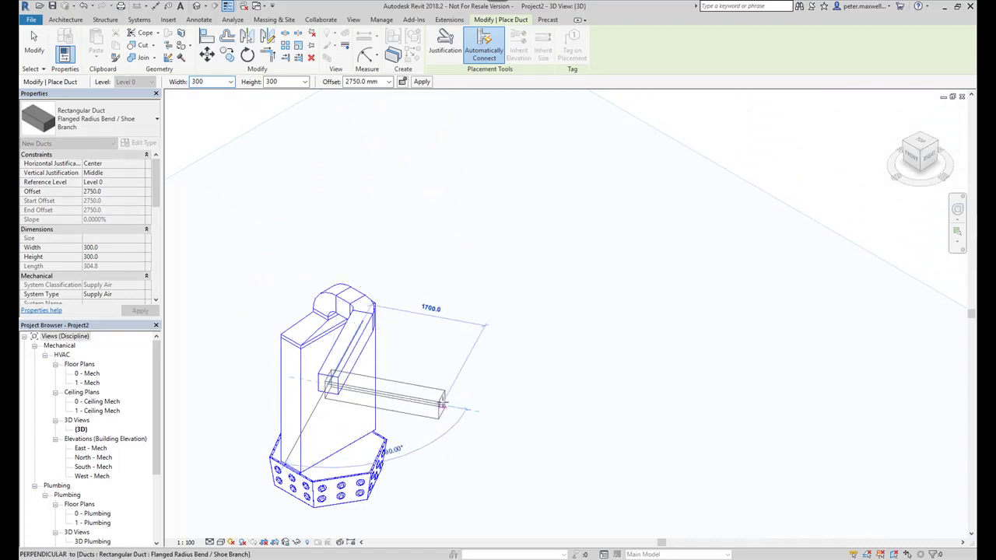
click(440, 403)
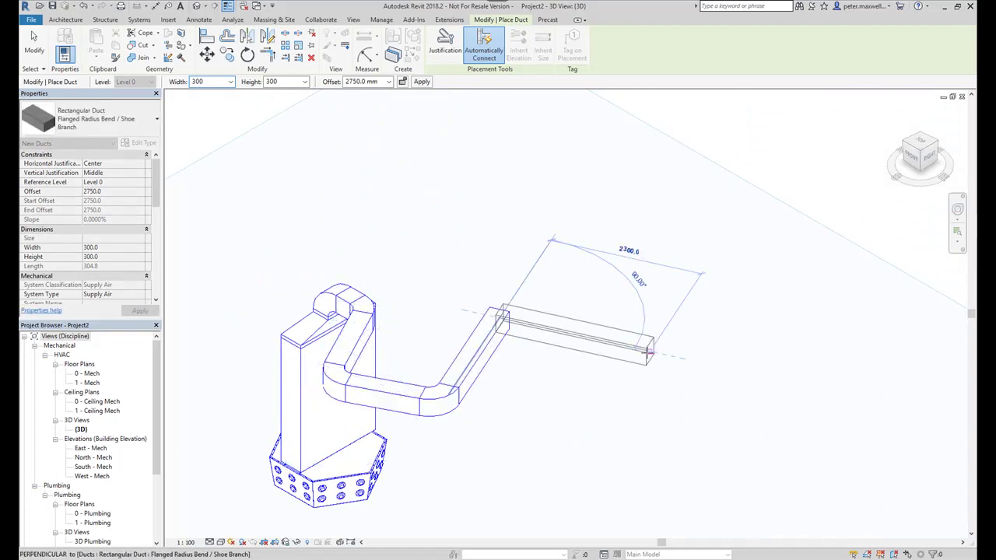
click(647, 350)
key(Escape)
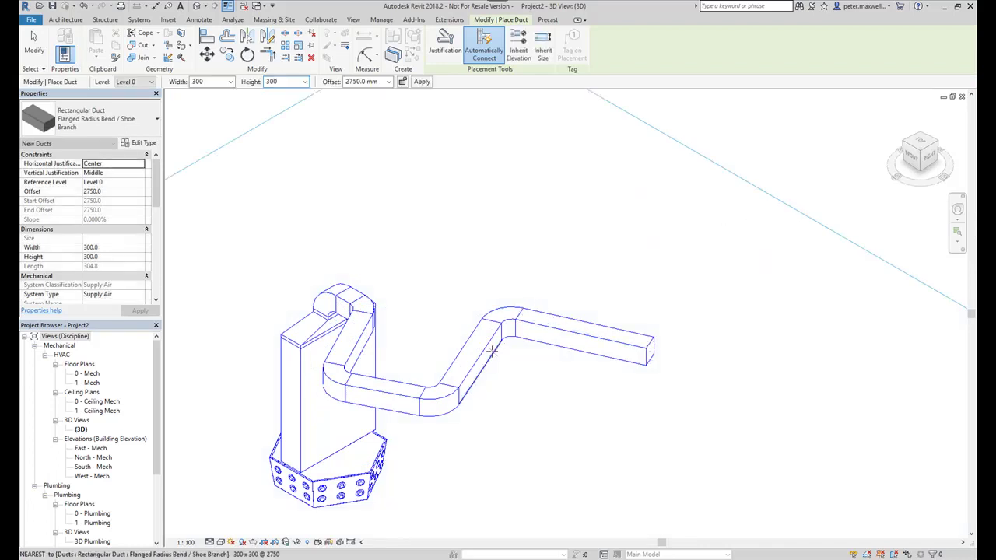
Try to draw a 300 x 300 duct upward from the vent unit in the East - Plumbing elevation.
shift+middle_drag(543, 285, 574, 233)
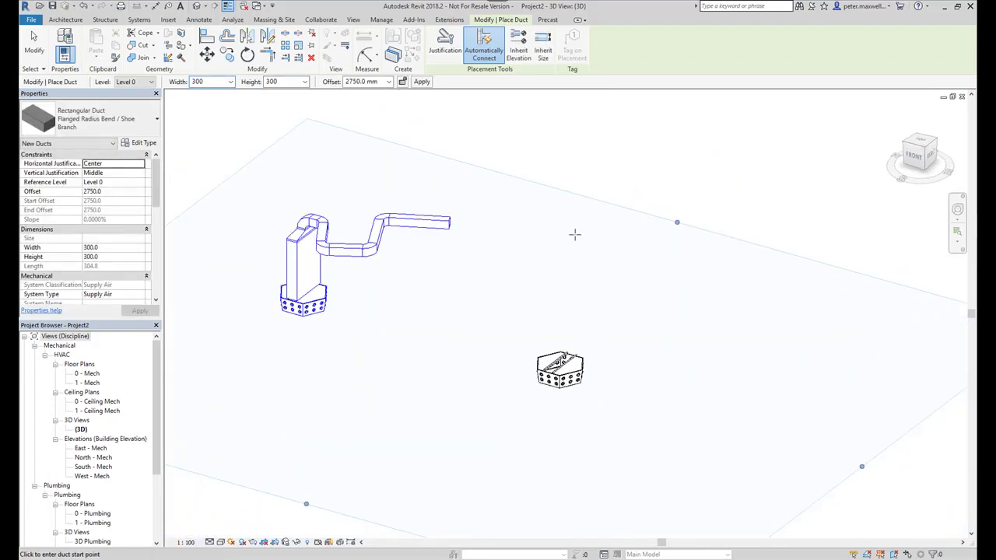
click(915, 155)
scroll(555, 311, up, 5)
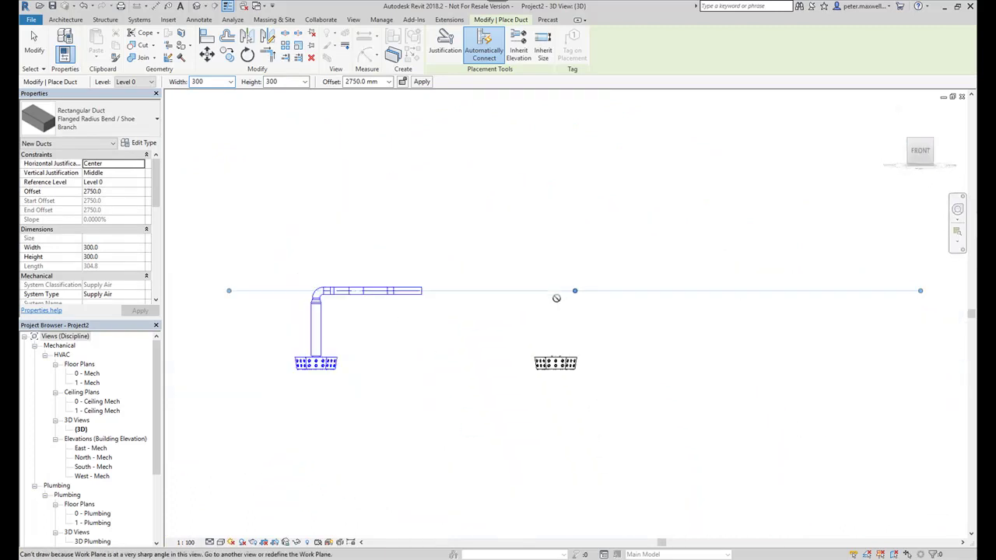
scroll(105, 467, down, 4)
double_click(106, 460)
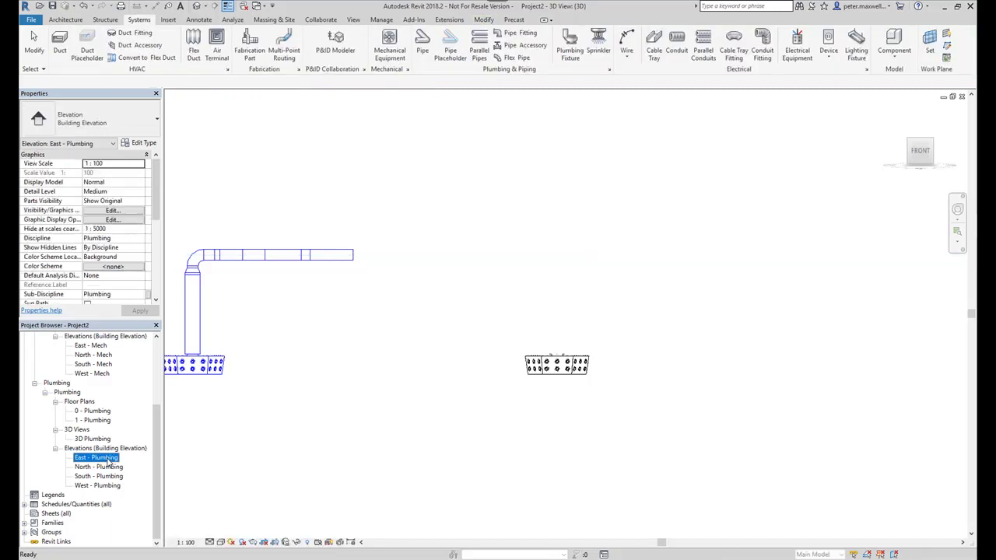
scroll(790, 364, up, 4)
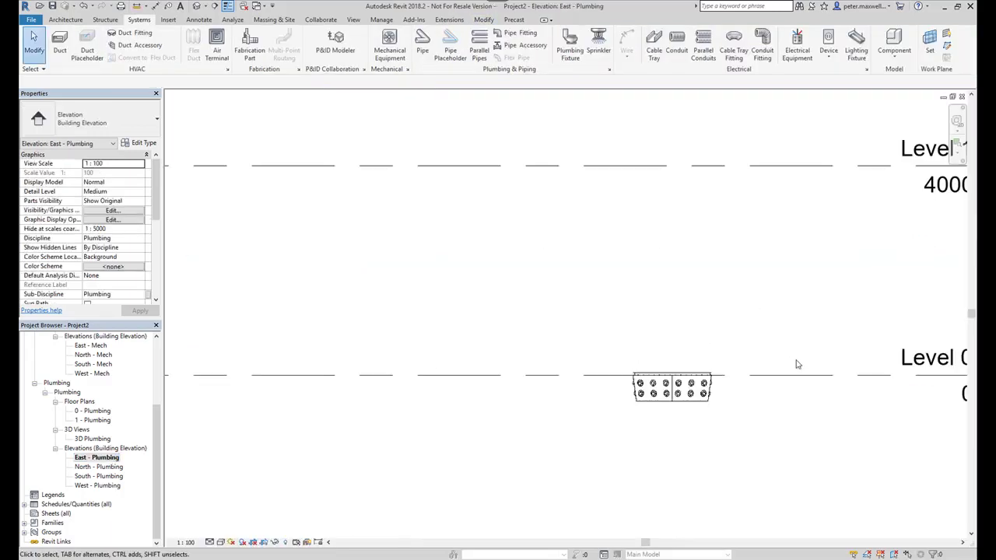
key(d)
key(t)
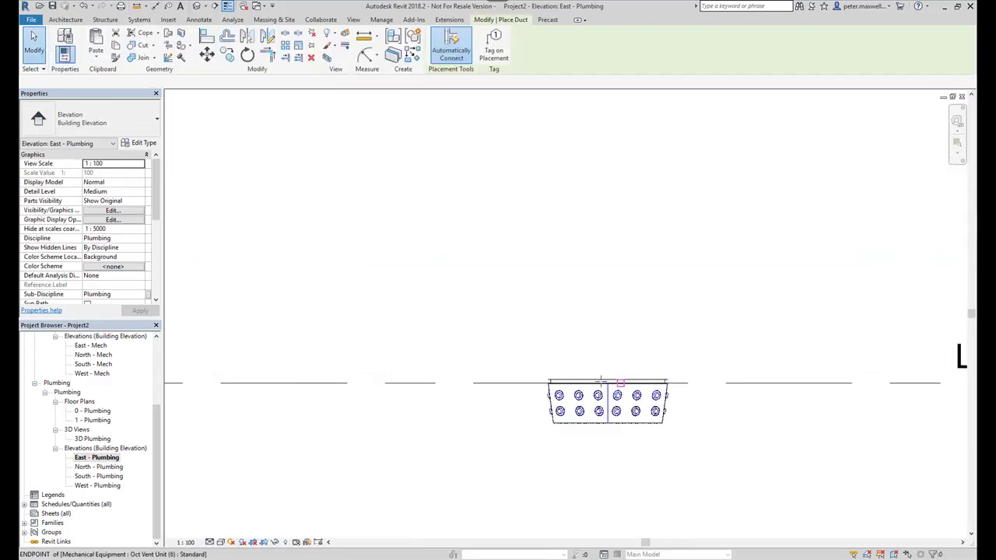
click(603, 379)
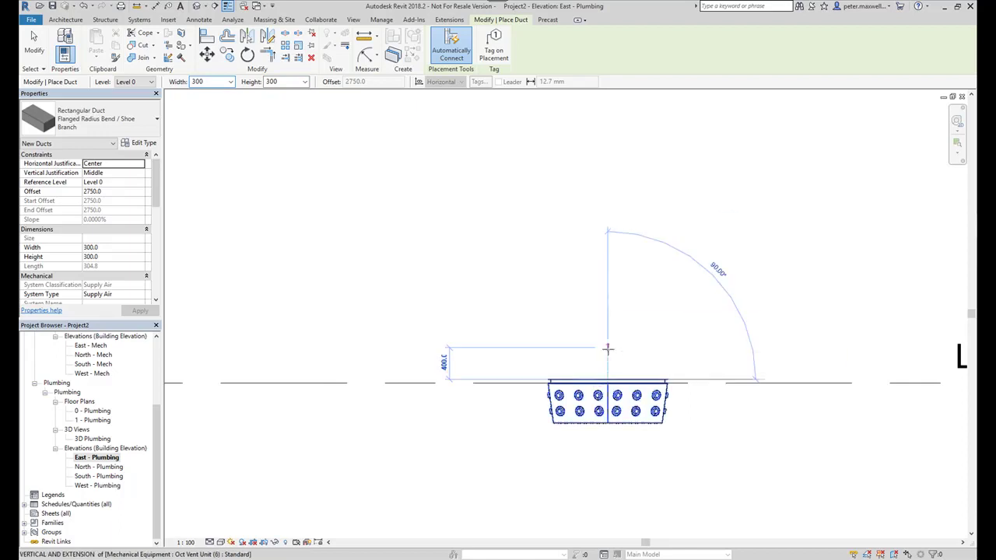
click(614, 311)
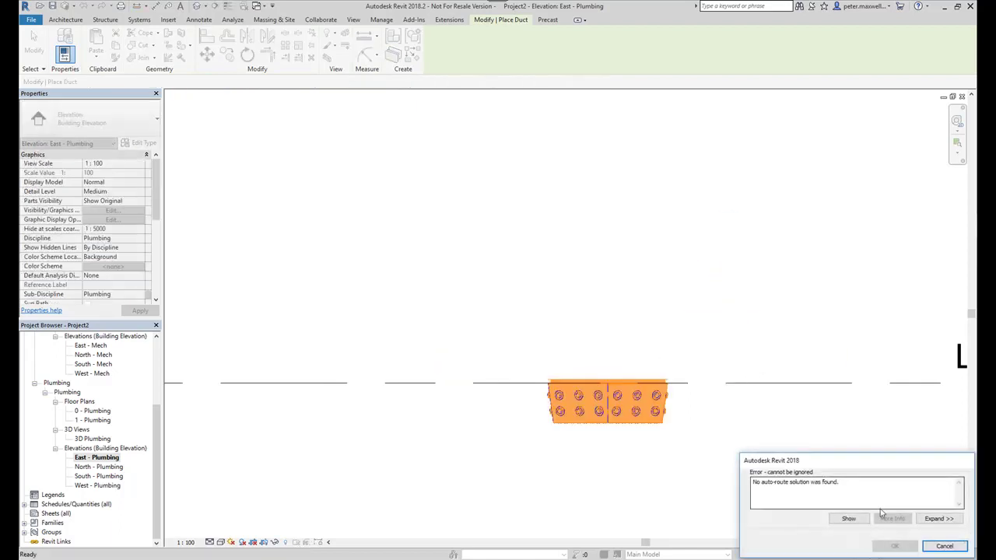
click(943, 547)
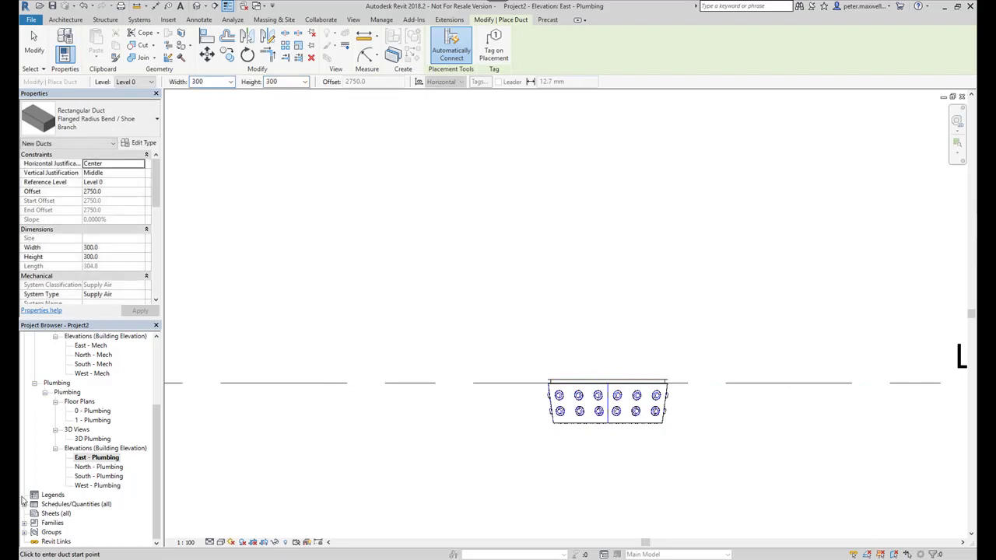
In the North - Plumbing elevation, draw a 300 x 300 duct from the second unit: up about 1200 mm, sideways, and about 2300 mm at 80°.
double_click(100, 467)
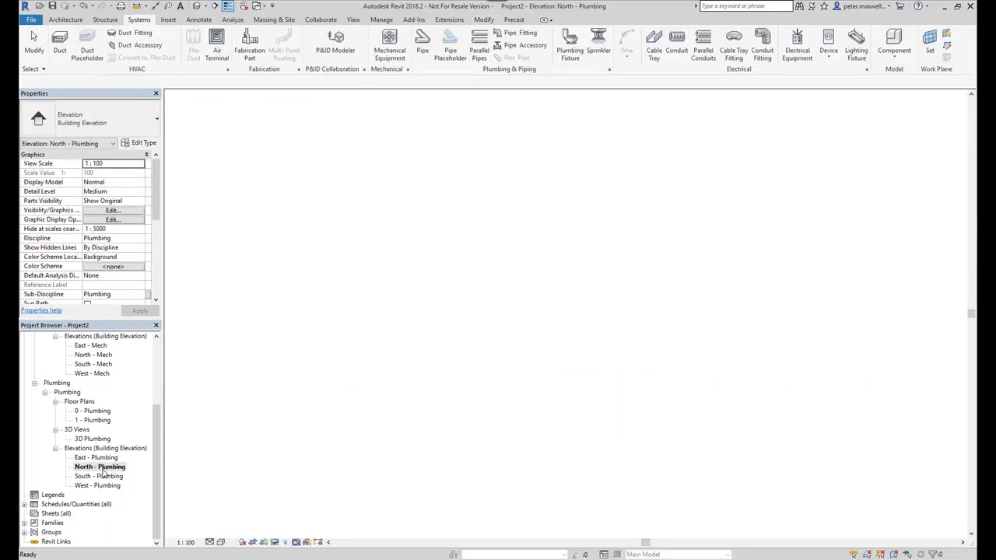
click(60, 43)
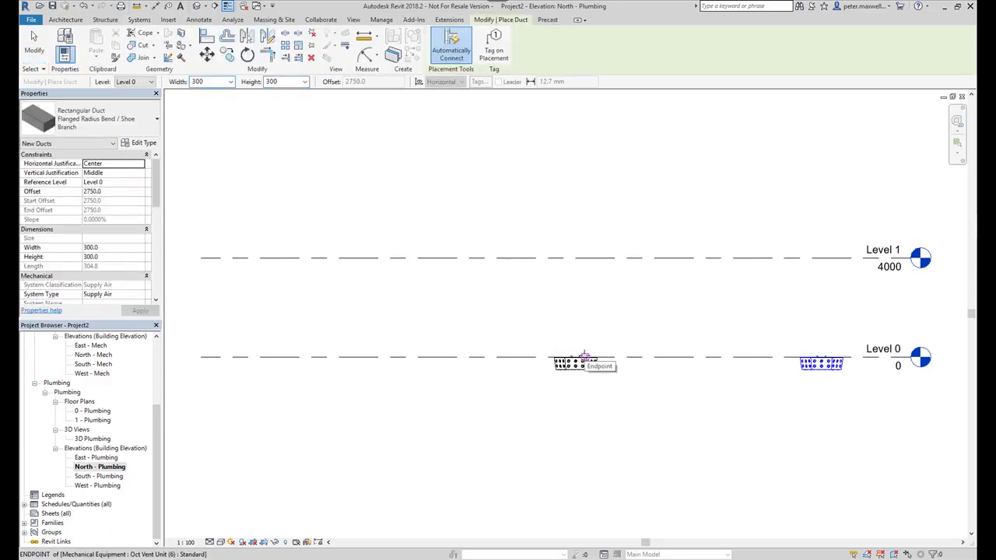
click(576, 358)
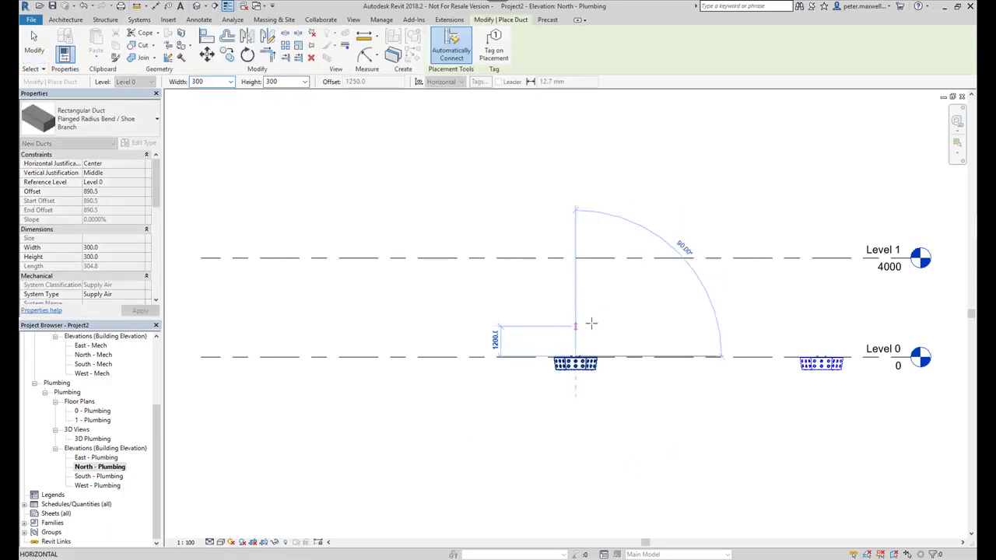
click(619, 325)
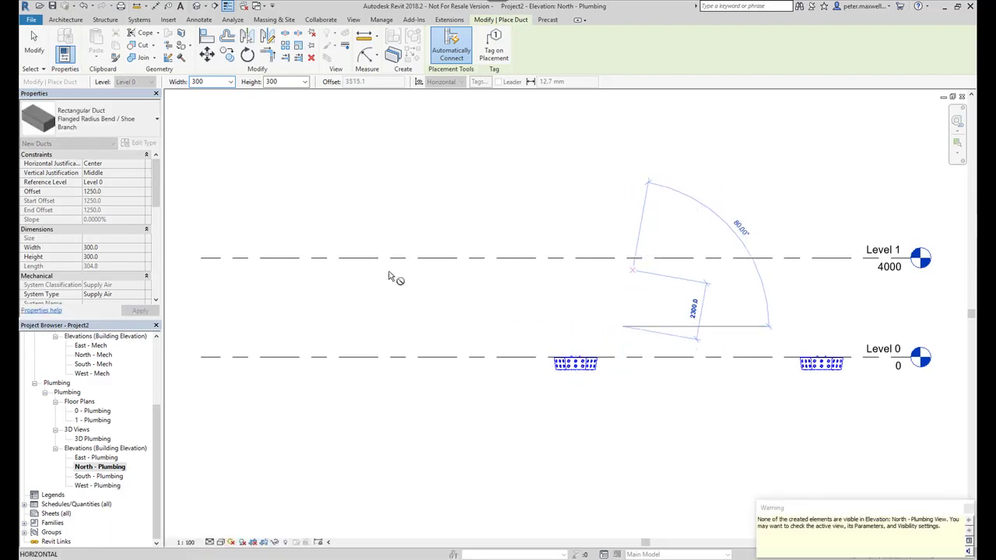
key(Escape)
key(Escape)
Examine both vent units and their connected duct runs from several angles in the 3D view, and leave the Duct command.
click(228, 5)
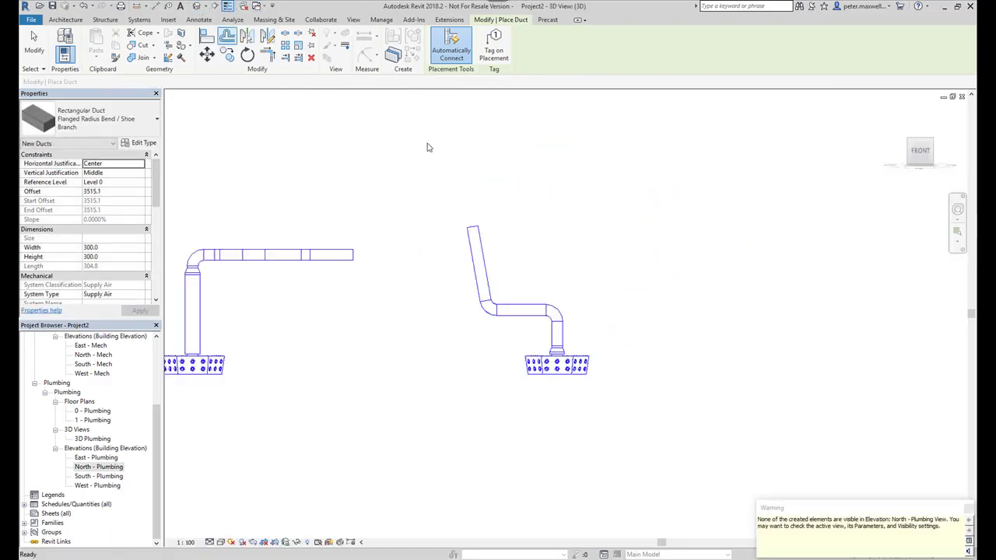
shift+middle_drag(696, 400, 776, 265)
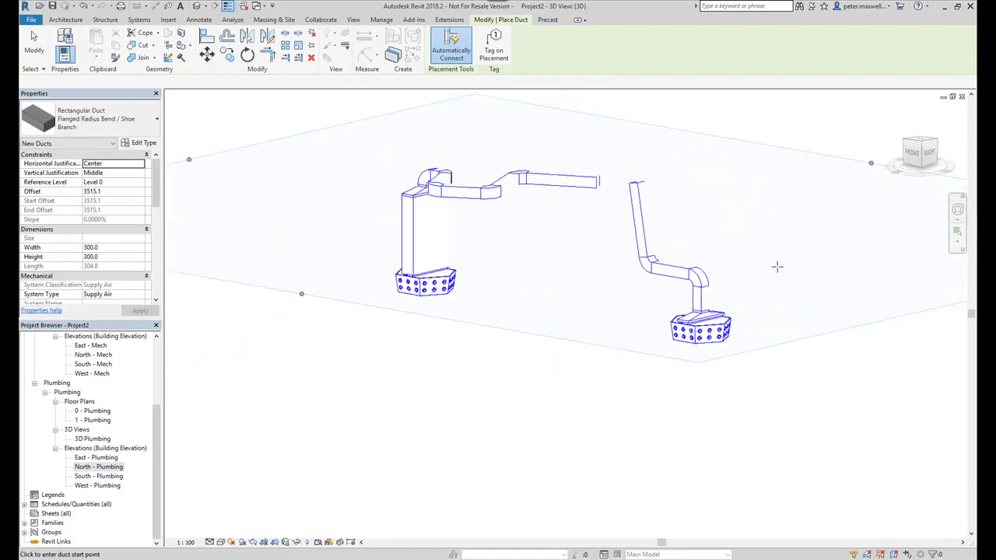
key(d)
key(t)
scroll(706, 287, up, 4)
shift+middle_drag(698, 295, 707, 372)
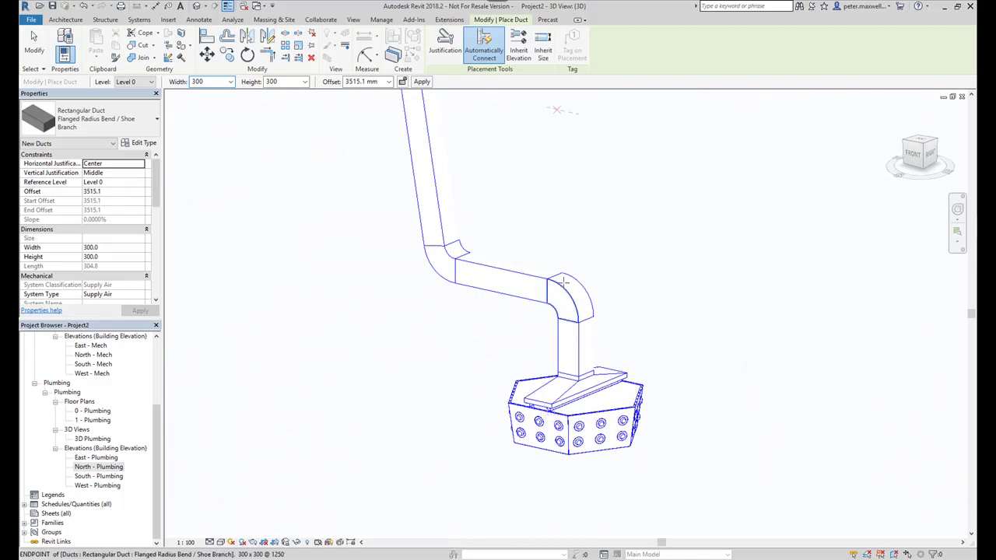
scroll(689, 265, down, 2)
scroll(692, 266, down, 2)
key(Escape)
key(Escape)
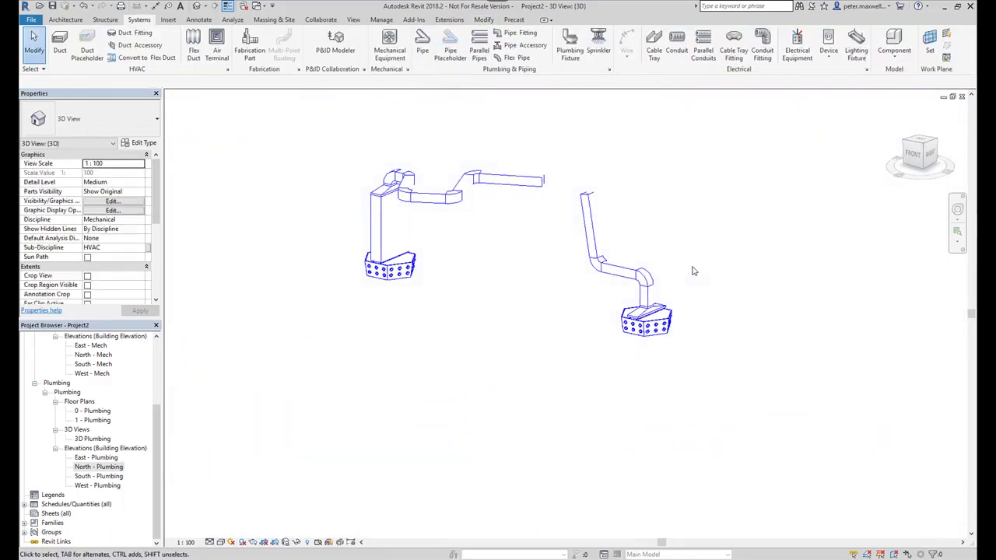